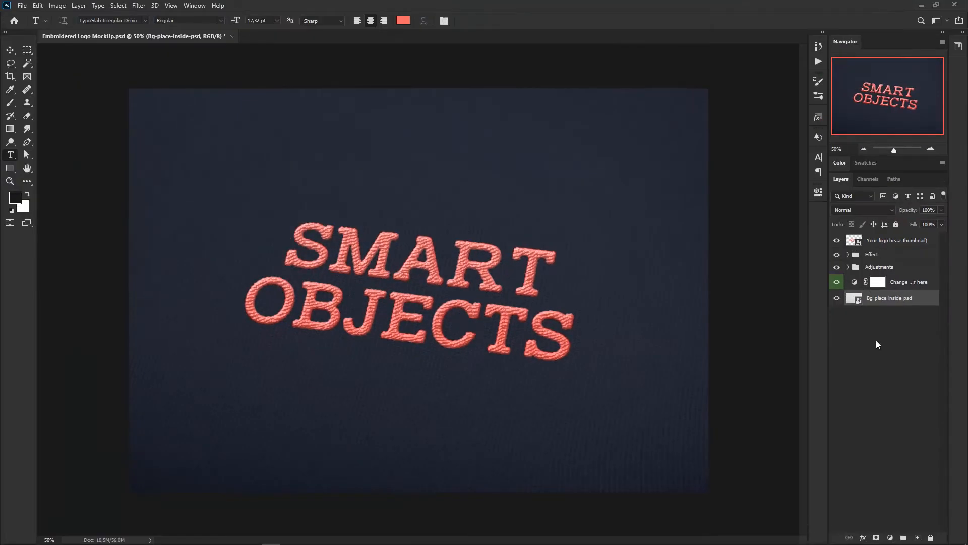
pyautogui.click(917, 538)
pyautogui.moveTo(895, 299); pyautogui.dragTo(861, 244)
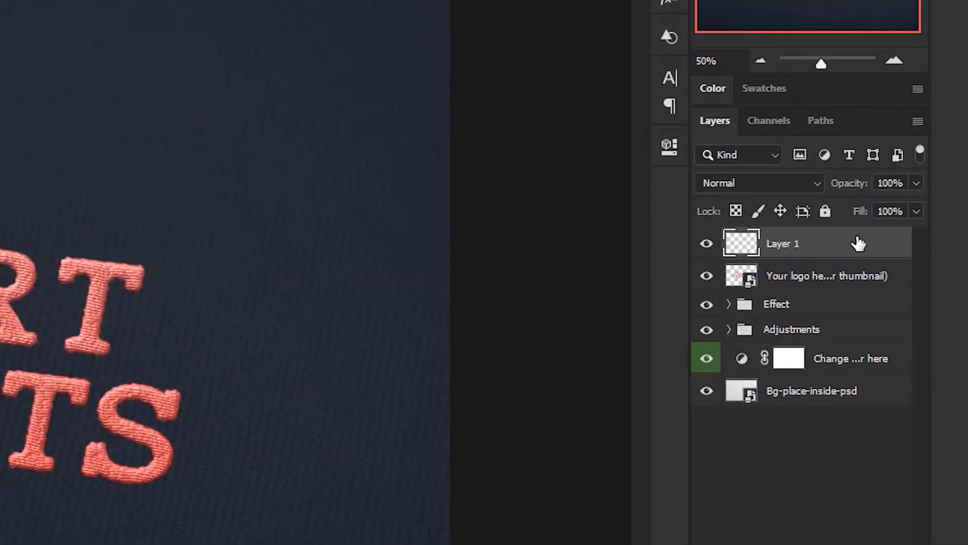
pyautogui.rightClick(913, 244)
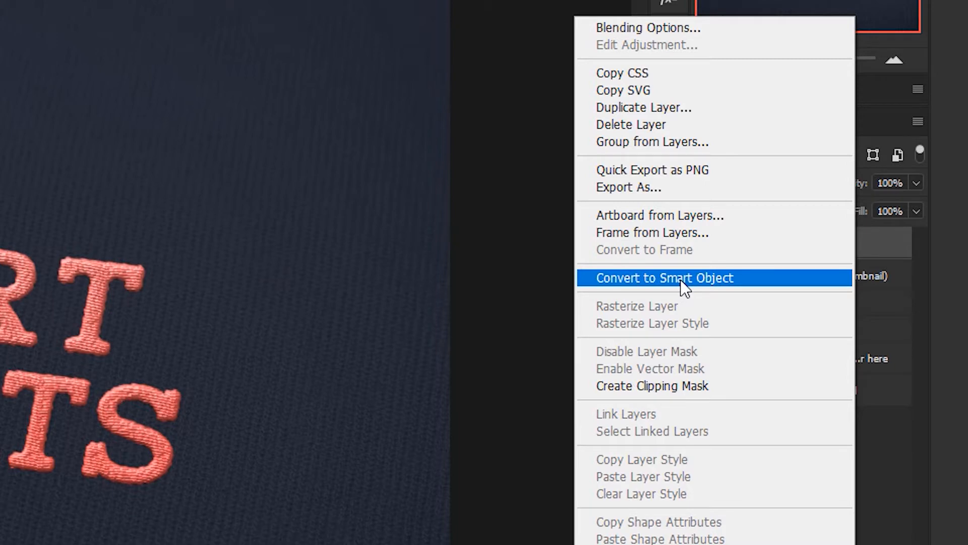
pyautogui.click(892, 247)
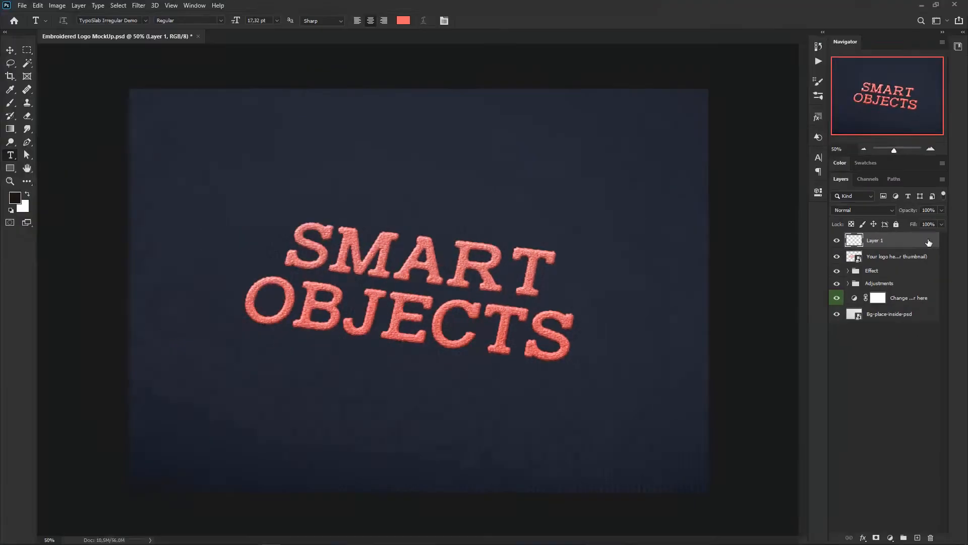
pyautogui.click(139, 6)
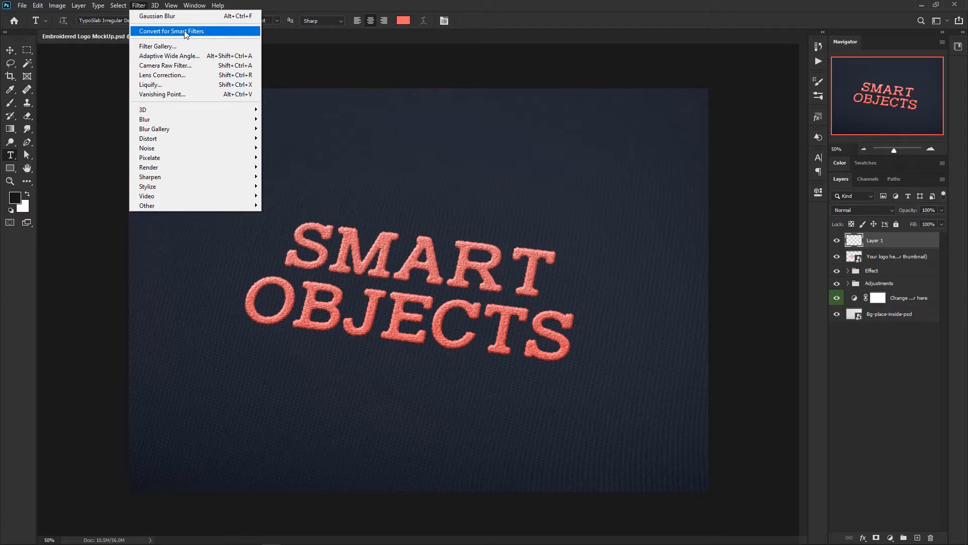
pyautogui.click(918, 243)
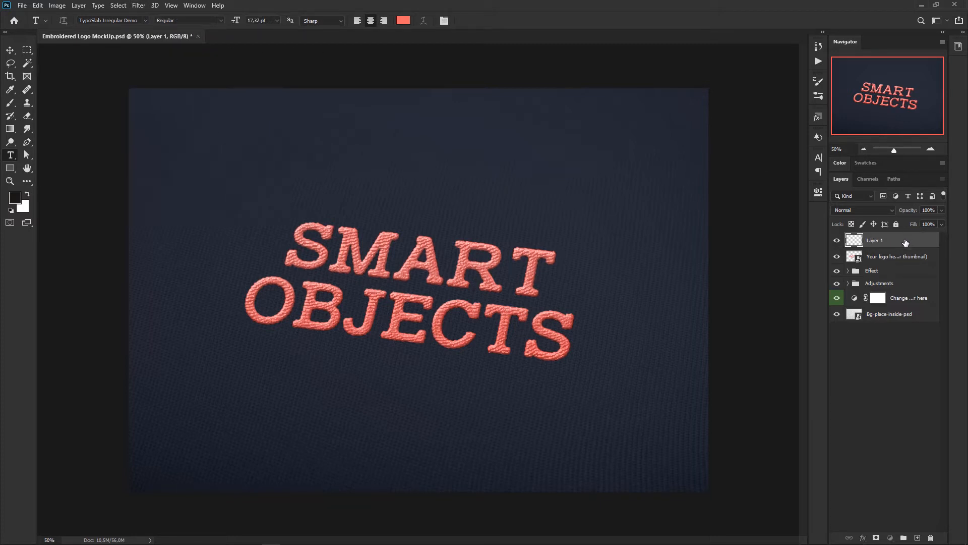
pyautogui.press('Delete')
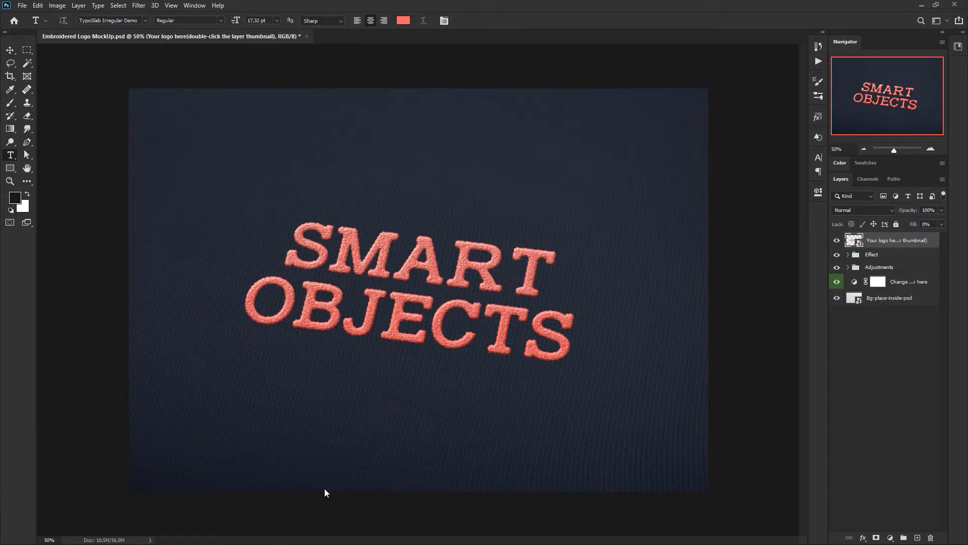
# Step: Place the Identidade_Visual PNG from the T19_Smart Objects folder into the mockup, and hide the original logo layer, Effect group and Adjustments group
pyautogui.press('super')
pyautogui.click(112, 535)
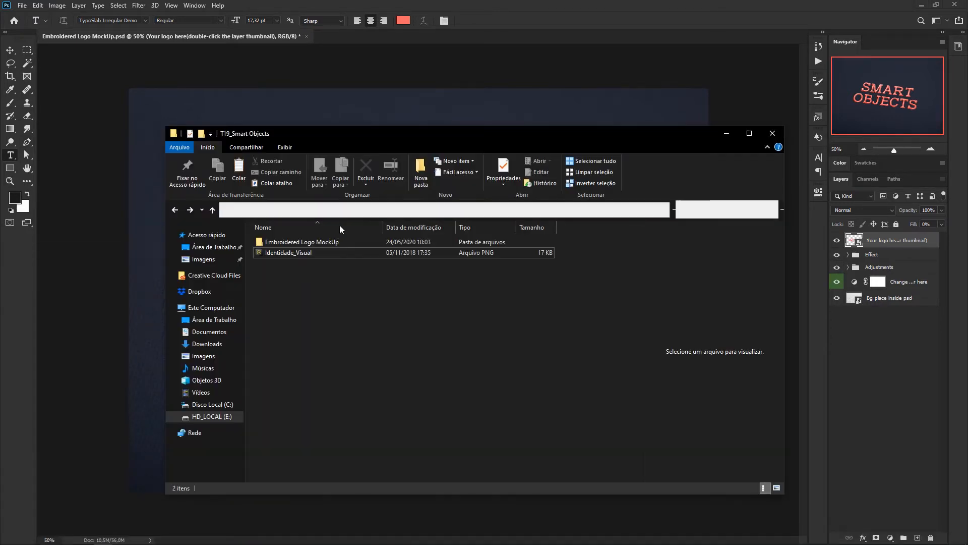
pyautogui.click(324, 253)
pyautogui.moveTo(325, 252); pyautogui.dragTo(440, 117)
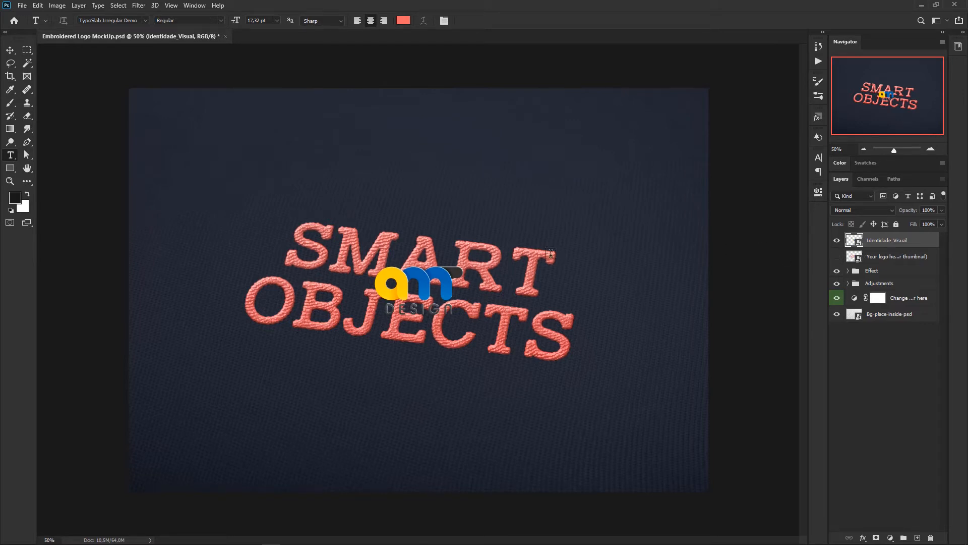
pyautogui.click(837, 256)
pyautogui.moveTo(837, 257); pyautogui.dragTo(838, 287)
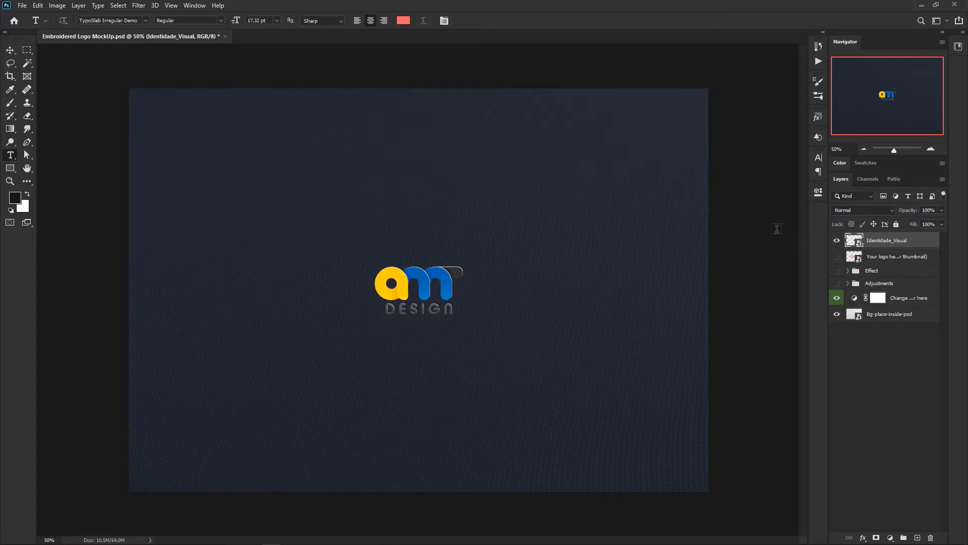
# Step: Review the smart object placing options in the General preferences without changing them
pyautogui.click(37, 5)
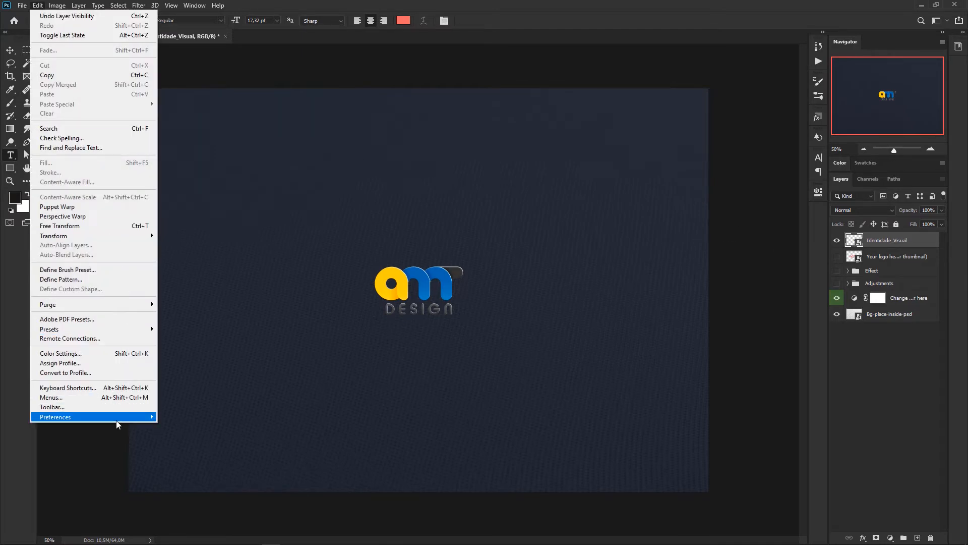
pyautogui.moveTo(117, 419)
pyautogui.click(198, 233)
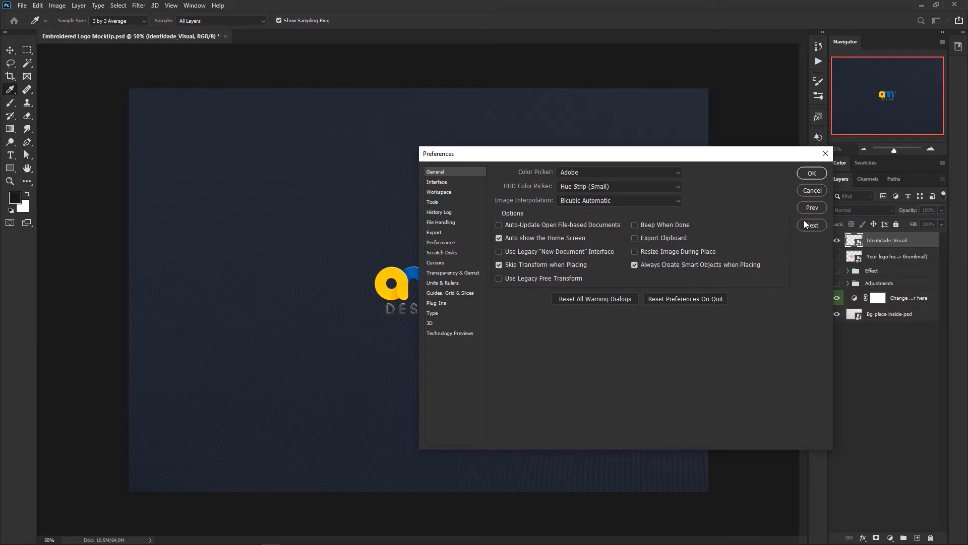
pyautogui.click(813, 190)
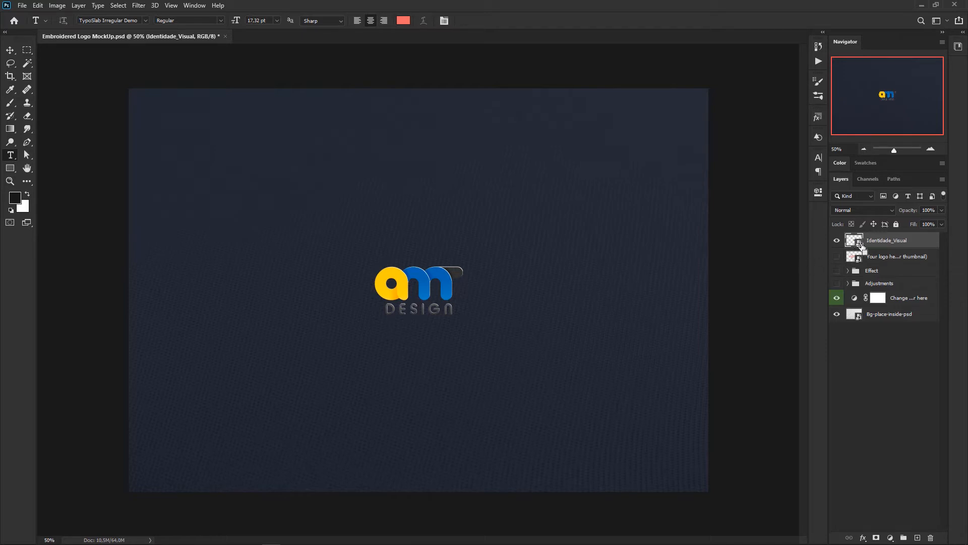
# Step: Duplicate the Identidade_Visual smart object layer and rasterize the copy
pyautogui.hotkey('ctrl', 'j')
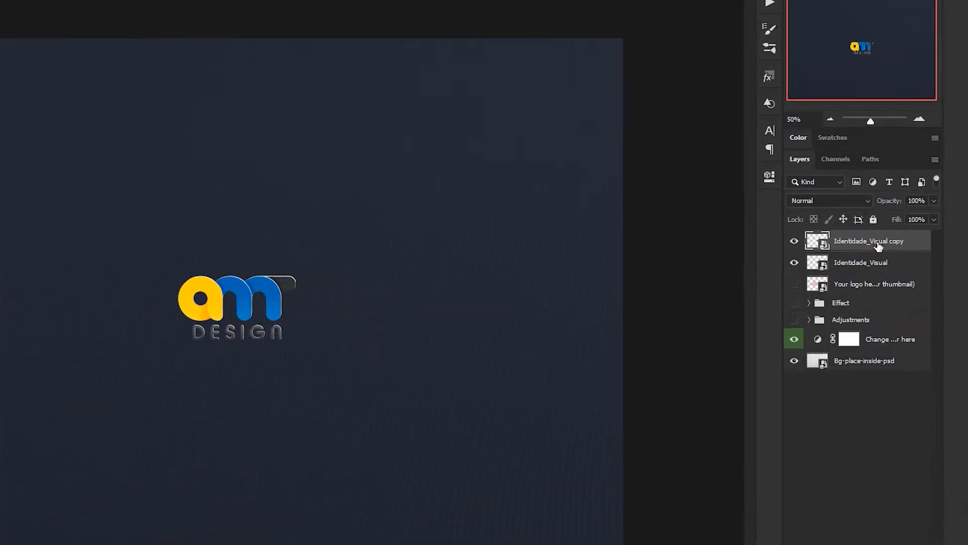
pyautogui.rightClick(900, 243)
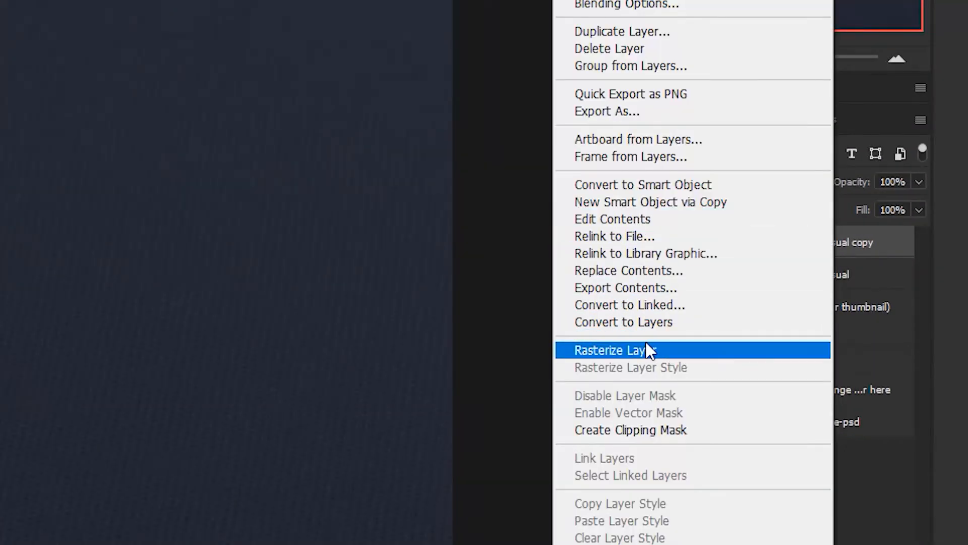
pyautogui.click(672, 350)
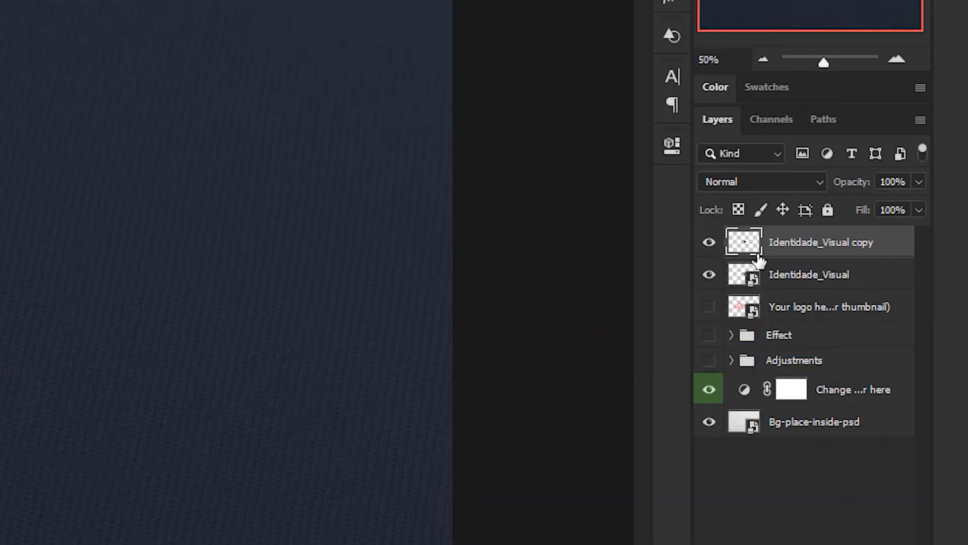
# Step: Rename the rasterized logo copy as raster
pyautogui.doubleClick(793, 244)
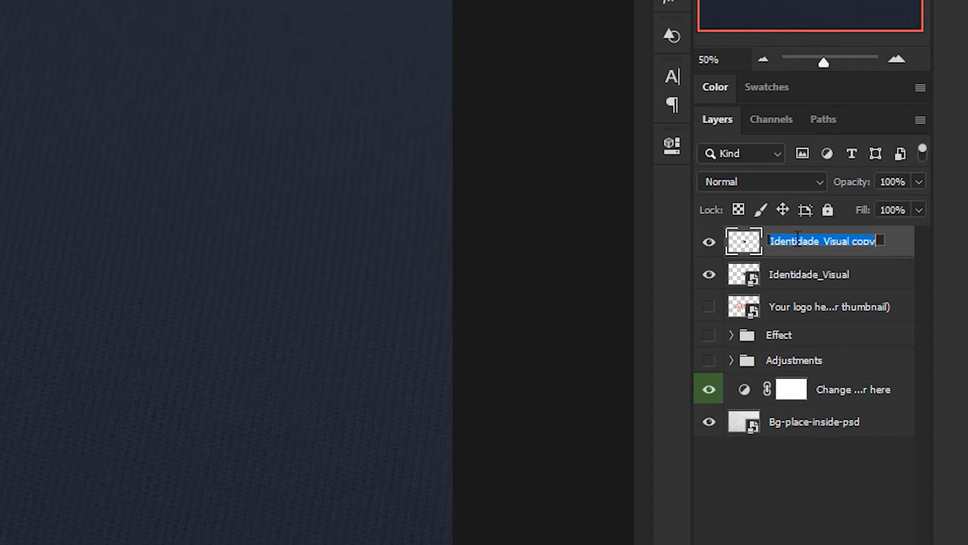
pyautogui.write('rast')
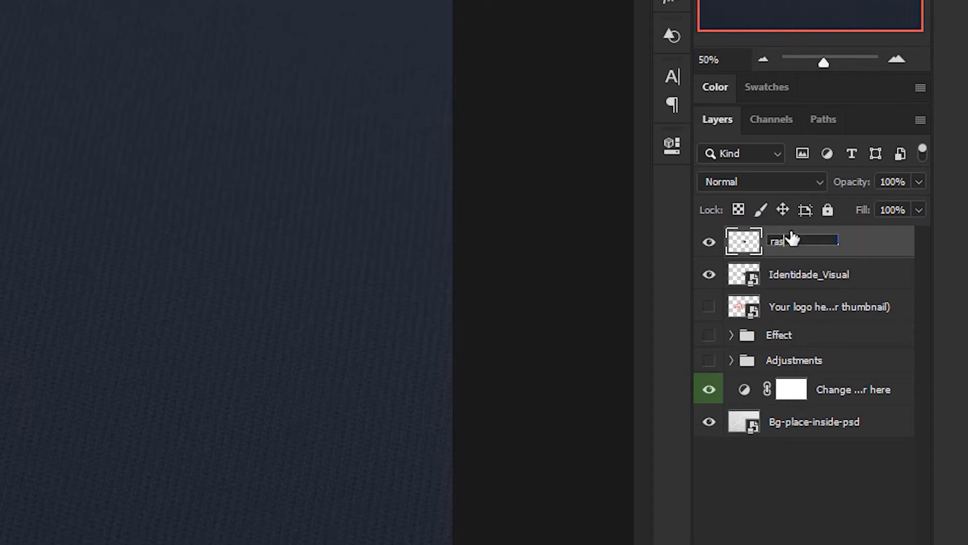
pyautogui.write('er')
pyautogui.press('Return')
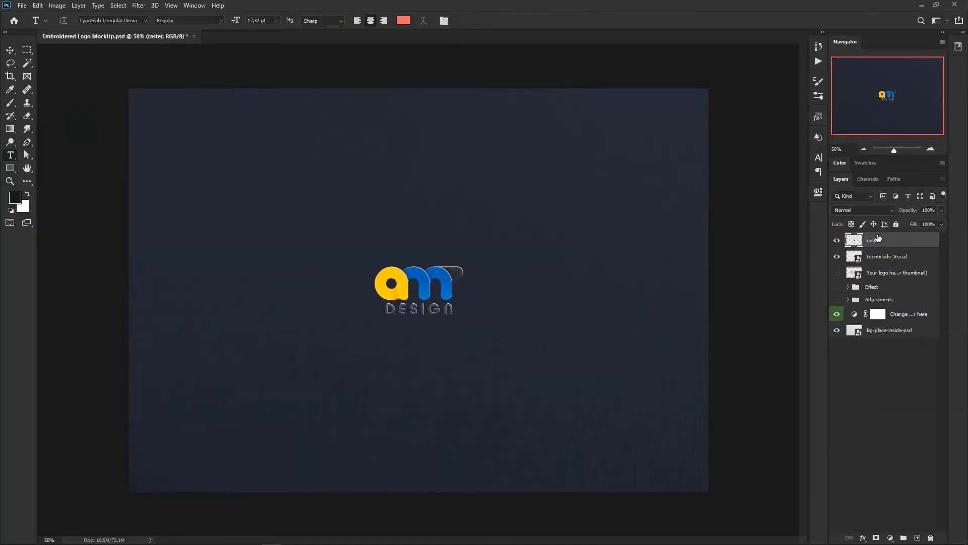
# Step: Rename the original Identidade_Visual layer as smart object
pyautogui.doubleClick(880, 258)
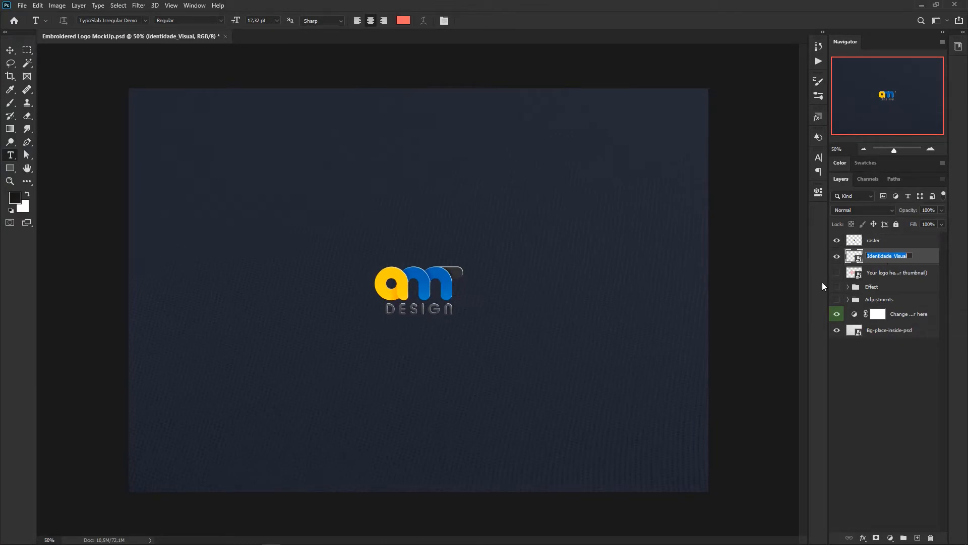
pyautogui.write('smart object')
pyautogui.press('Return')
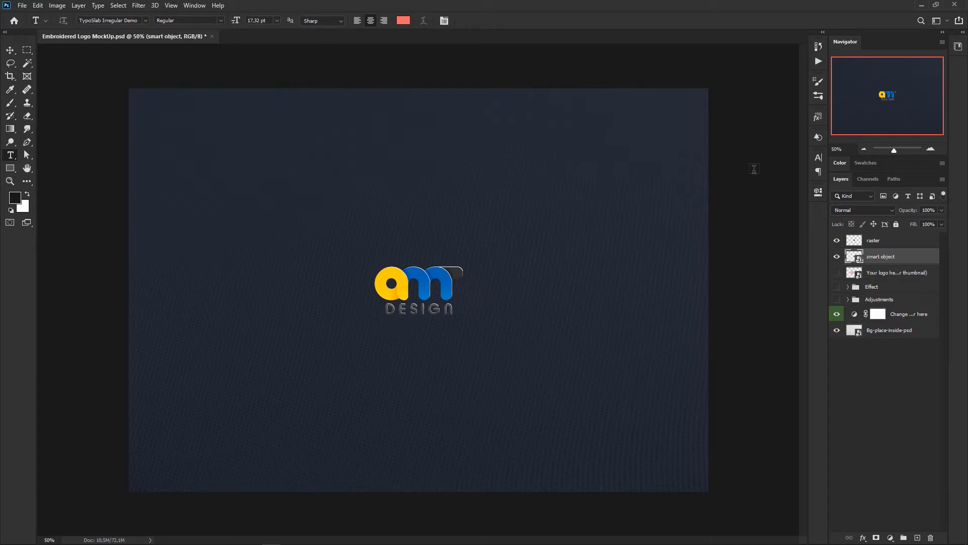
# Step: Hide the smart object layer and scale the raster layer's logo up proportionally from its center to about 649%
pyautogui.click(836, 257)
pyautogui.click(870, 244)
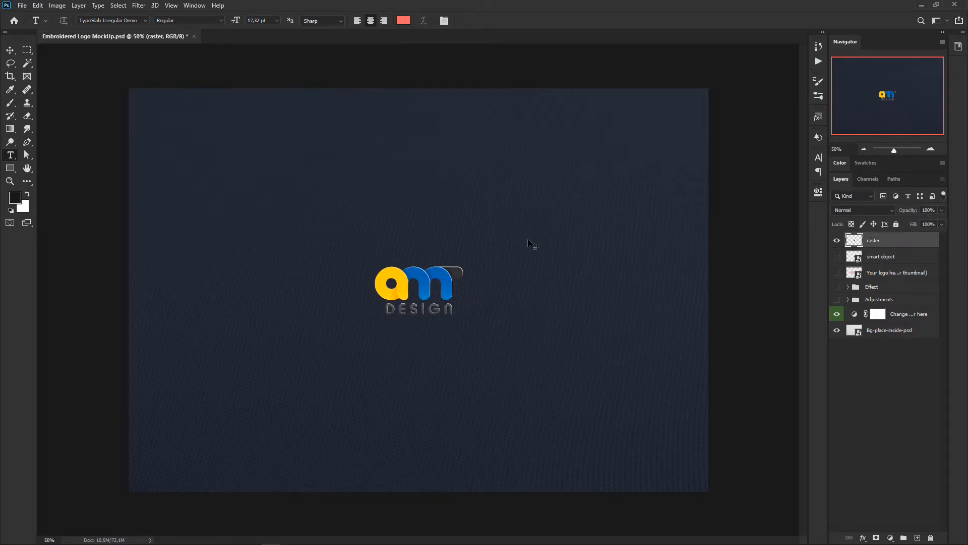
pyautogui.hotkey('ctrl', 't')
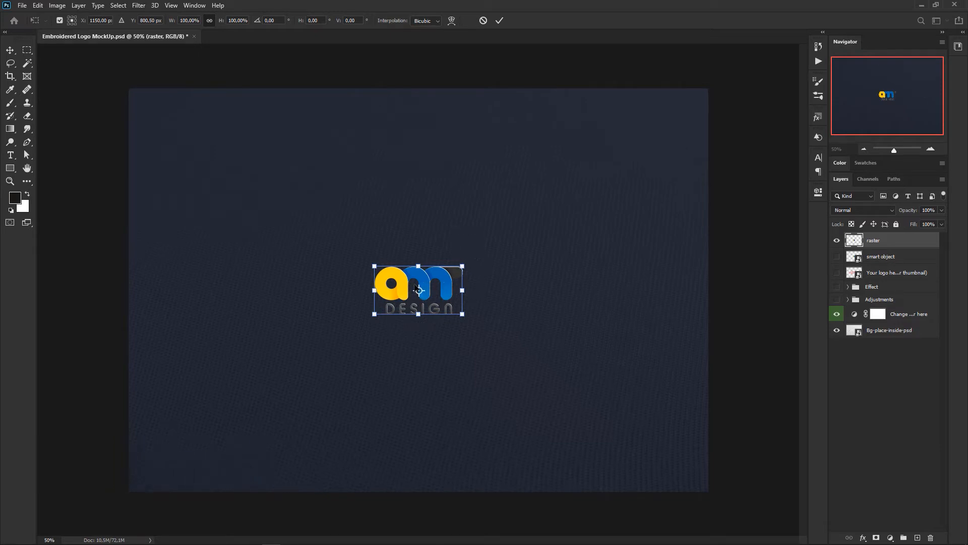
pyautogui.moveTo(463, 265); pyautogui.dragTo(704, 124)
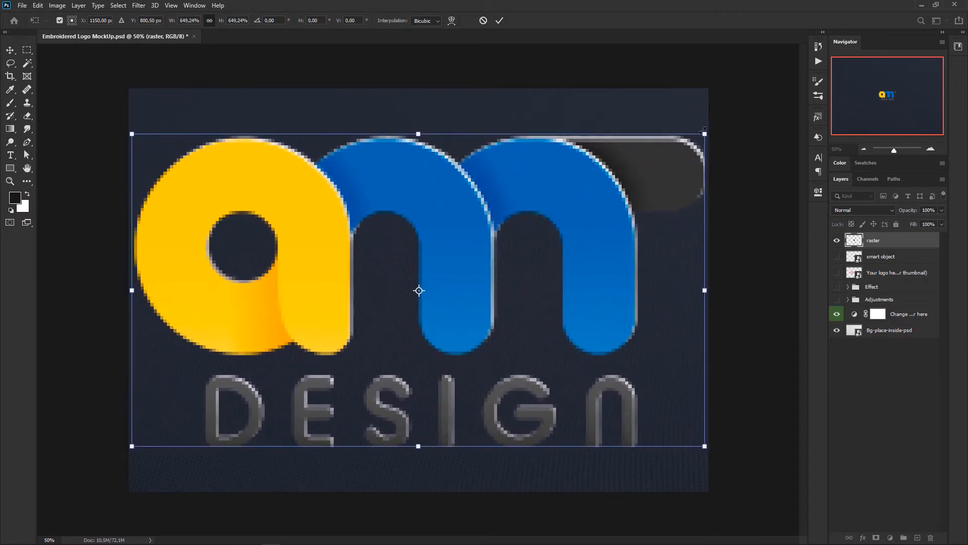
pyautogui.press('Return')
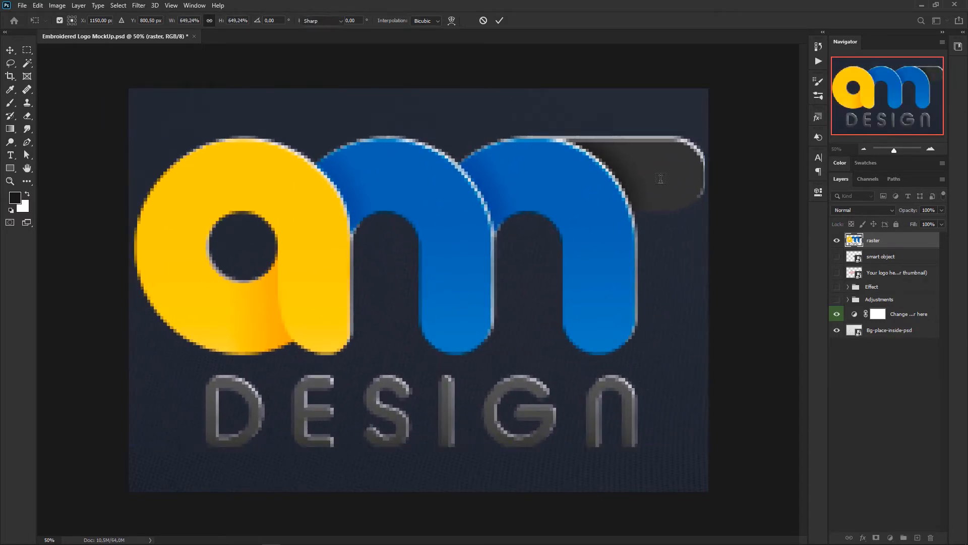
pyautogui.press('t')
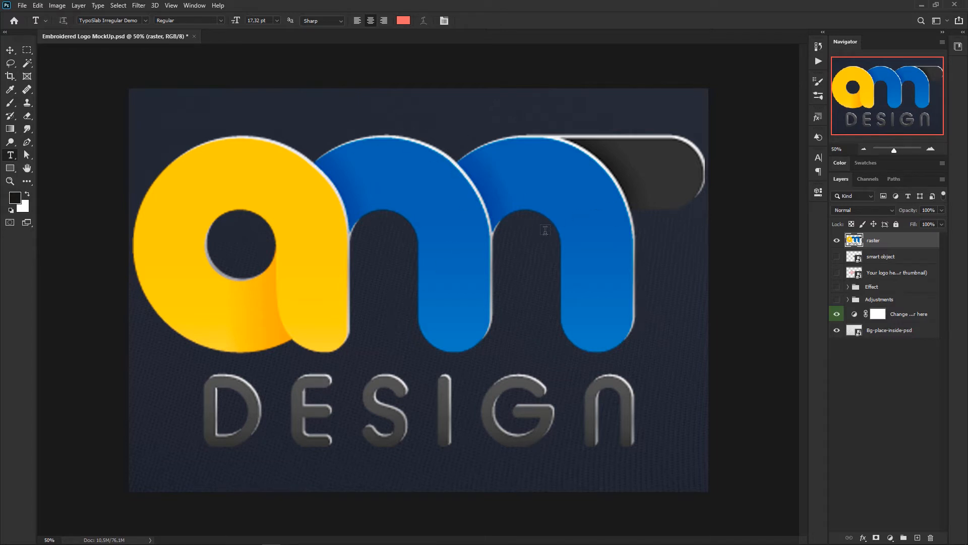
# Step: Scale the raster layer's logo down proportionally around its center to about 2% and apply the transform
pyautogui.hotkey('ctrl', 't')
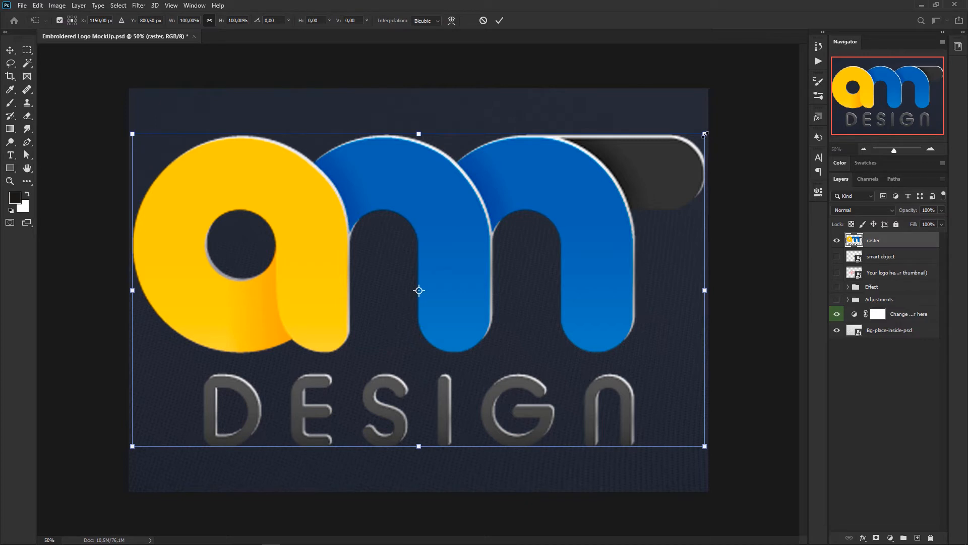
pyautogui.moveTo(705, 134); pyautogui.dragTo(424, 287)
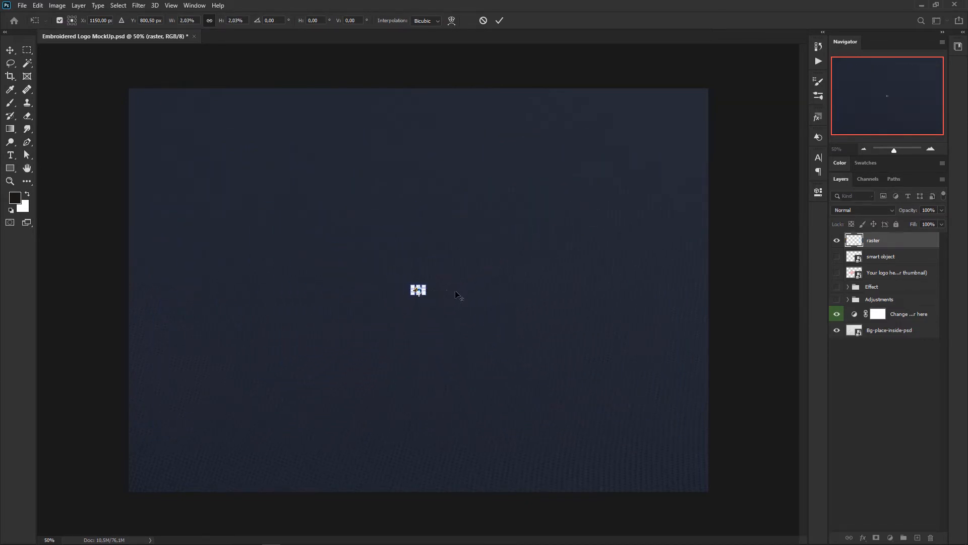
pyautogui.press('Return')
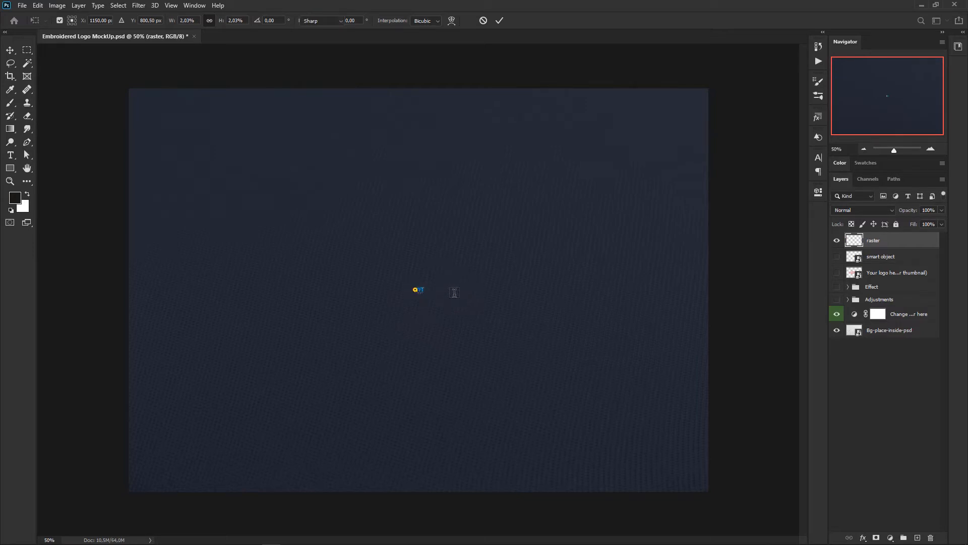
pyautogui.press('t')
# Step: Enlarge the shrunken raster logo proportionally from its center to about 4865% so it nearly spans the canvas width
pyautogui.hotkey('ctrl', 't')
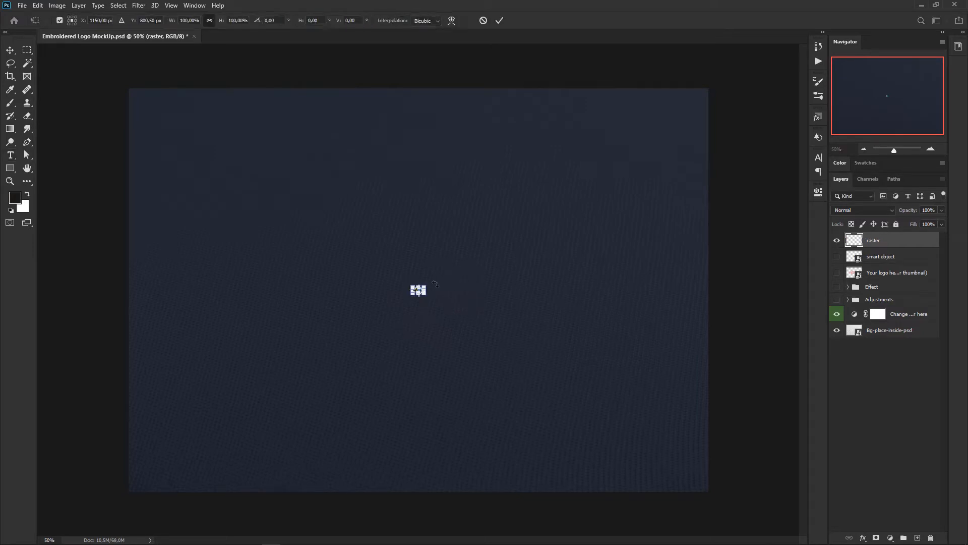
pyautogui.moveTo(428, 284); pyautogui.dragTo(690, 122)
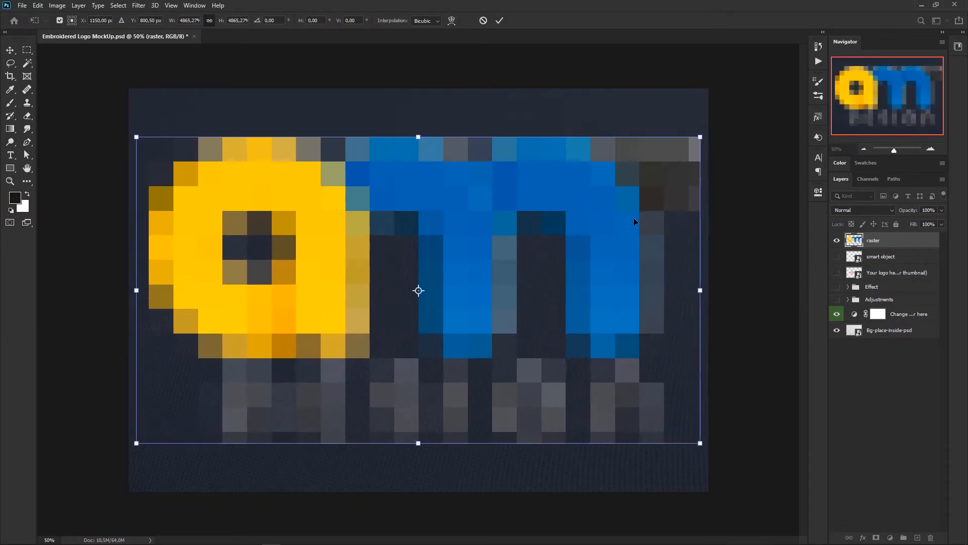
pyautogui.press('Return')
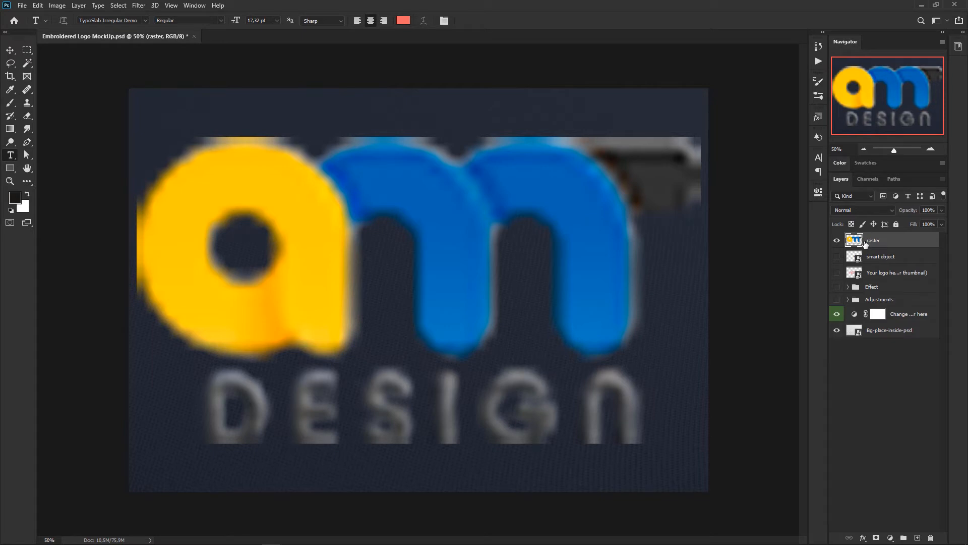
# Step: Hide the raster layer, show the smart object layer, and scale its logo up proportionally from its center to about 640%
pyautogui.click(837, 241)
pyautogui.click(837, 257)
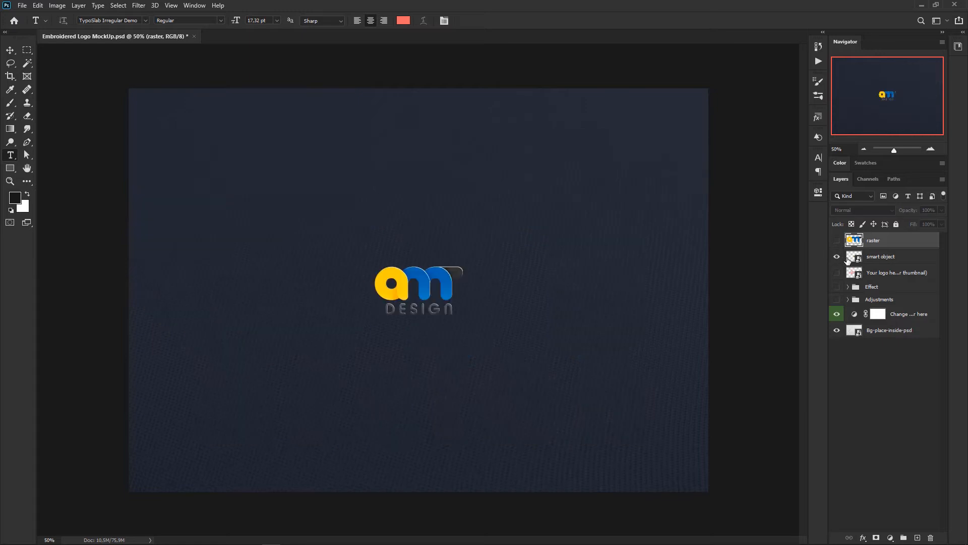
pyautogui.click(847, 258)
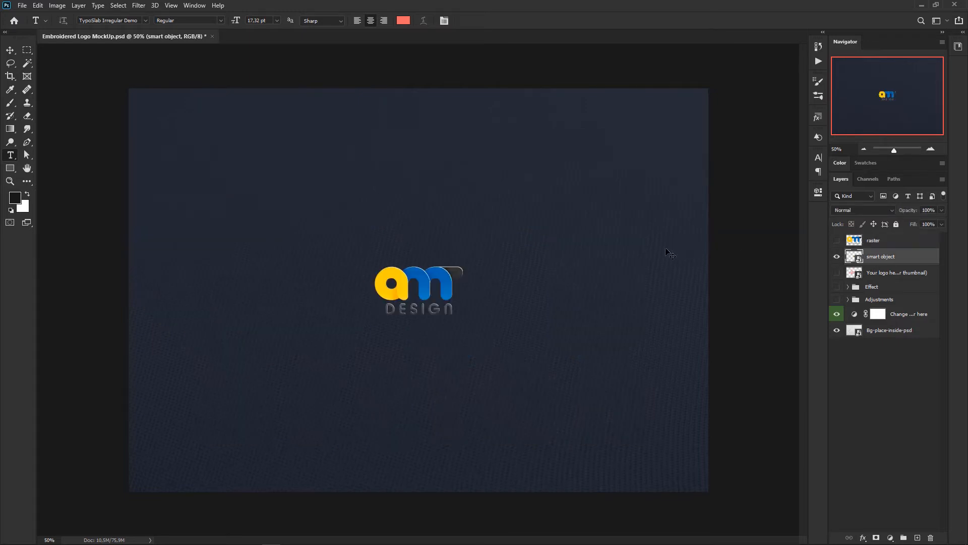
pyautogui.hotkey('ctrl', 't')
pyautogui.moveTo(461, 266); pyautogui.dragTo(705, 121)
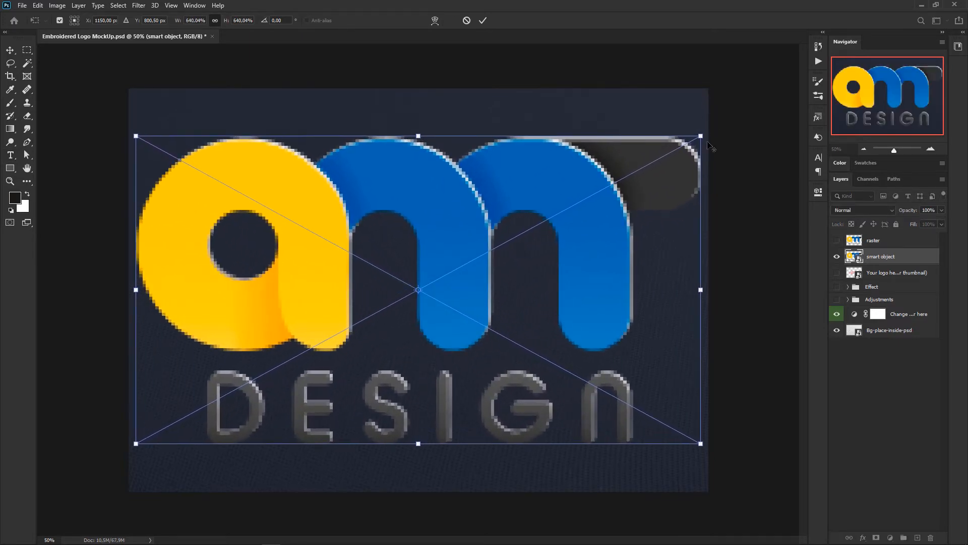
pyautogui.press('Return')
pyautogui.press('t')
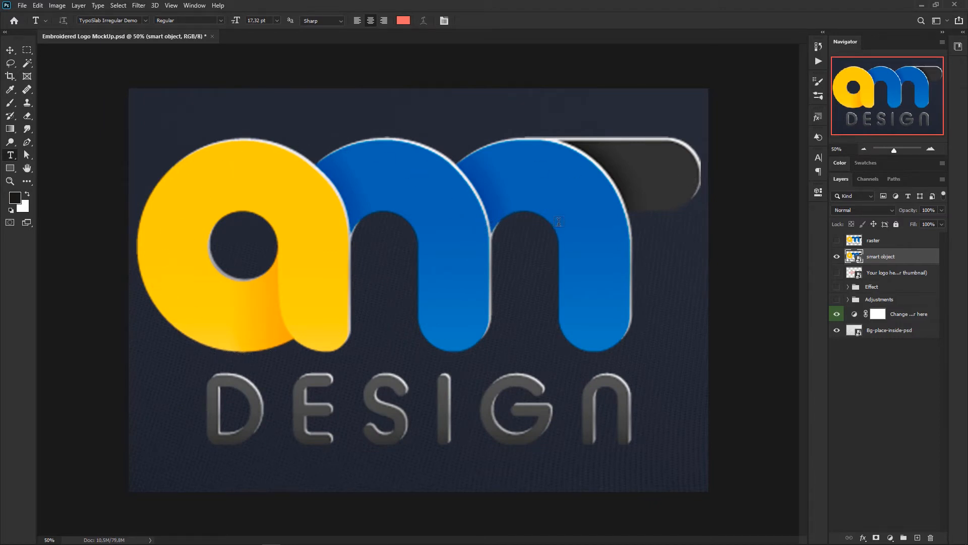
# Step: Scale the smart object's logo down proportionally from its center to about 8% and apply the transform
pyautogui.hotkey('ctrl', 't')
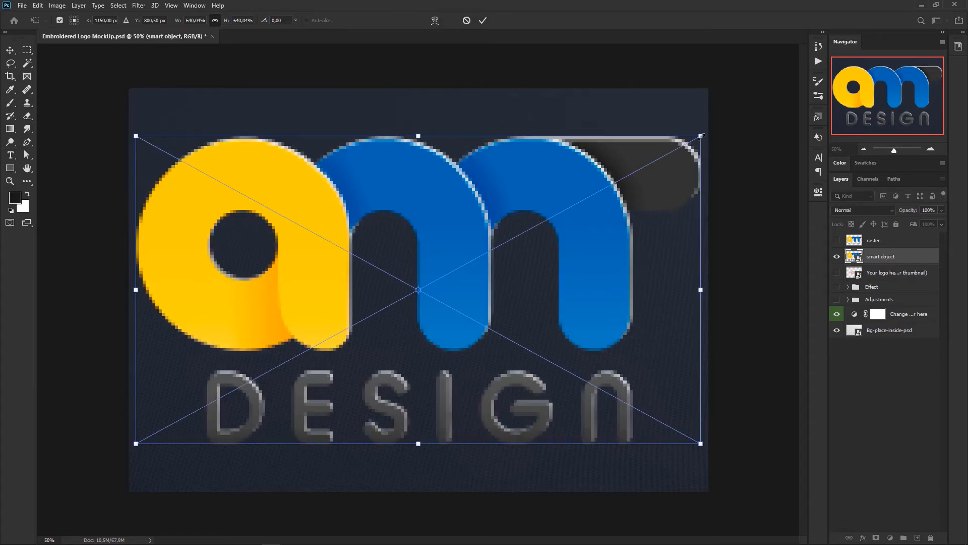
pyautogui.moveTo(701, 136); pyautogui.dragTo(430, 299)
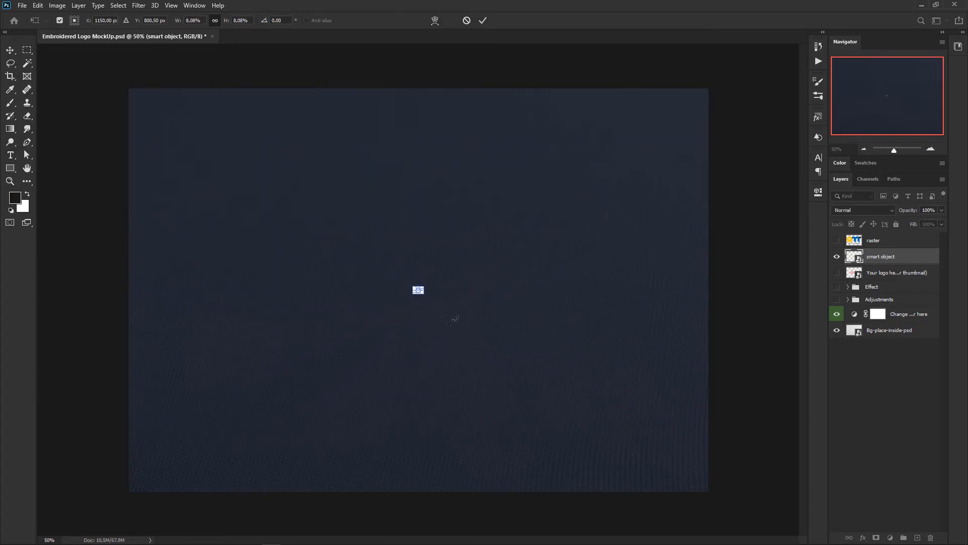
pyautogui.press('Return')
pyautogui.press('t')
# Step: Enlarge the smart object's logo from its center to about 621% and briefly show the raster layer over it for comparison
pyautogui.hotkey('ctrl', 't')
pyautogui.moveTo(419, 287); pyautogui.dragTo(664, 147)
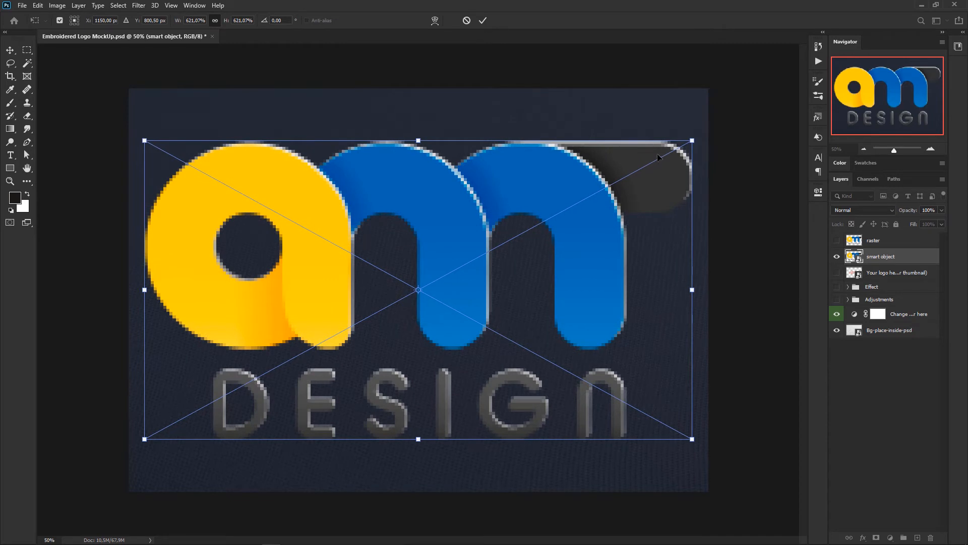
pyautogui.press('Return')
pyautogui.press('t')
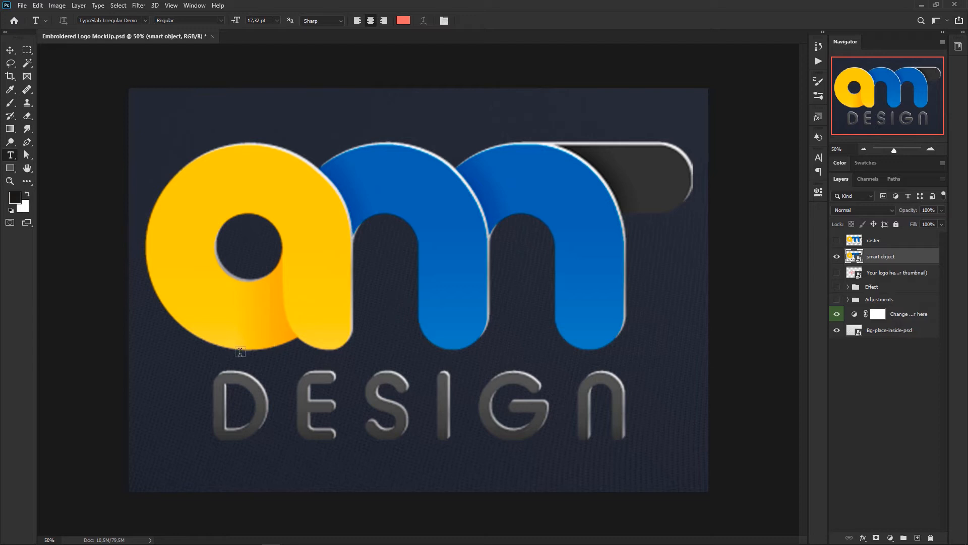
pyautogui.click(836, 240)
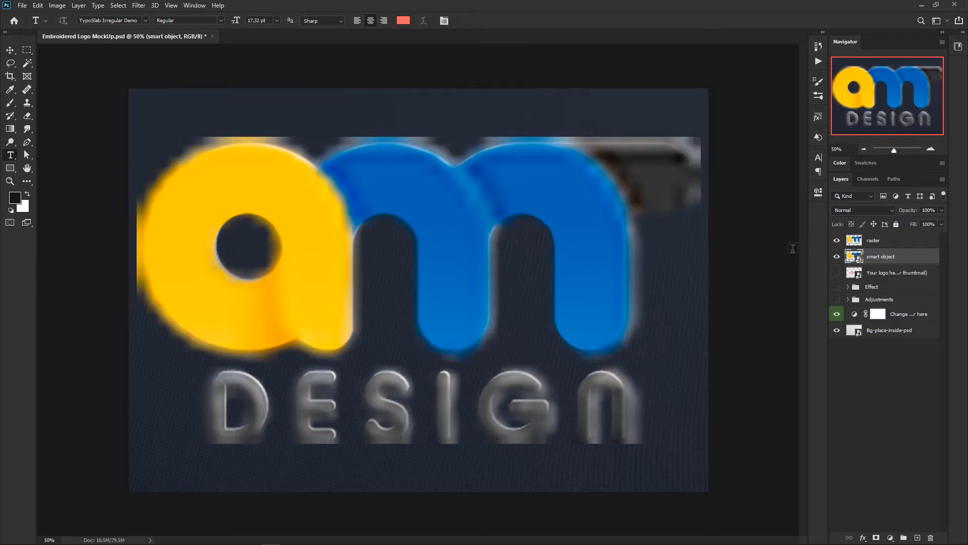
pyautogui.click(837, 240)
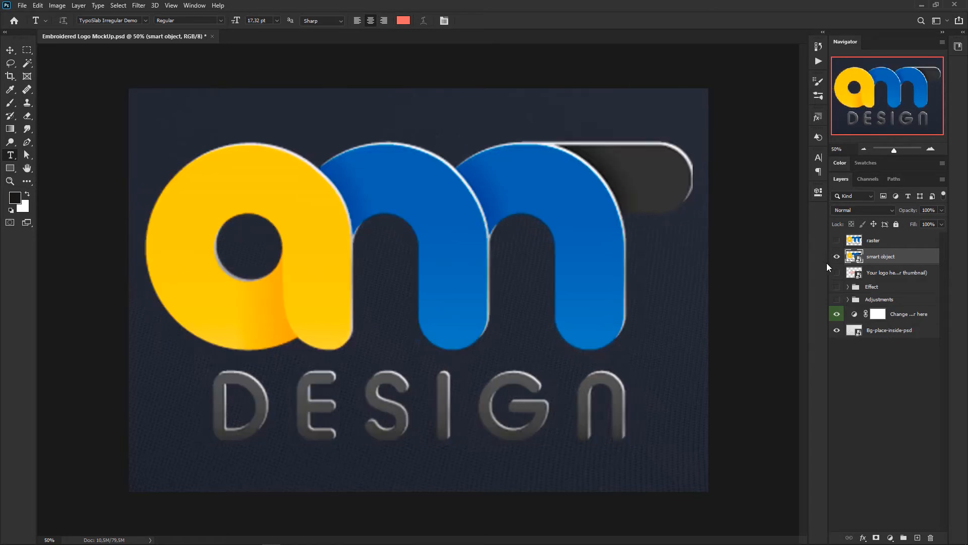
# Step: Reset the smart object's logo to a proportional scale of 100% and apply the transform
pyautogui.hotkey('ctrl', 't')
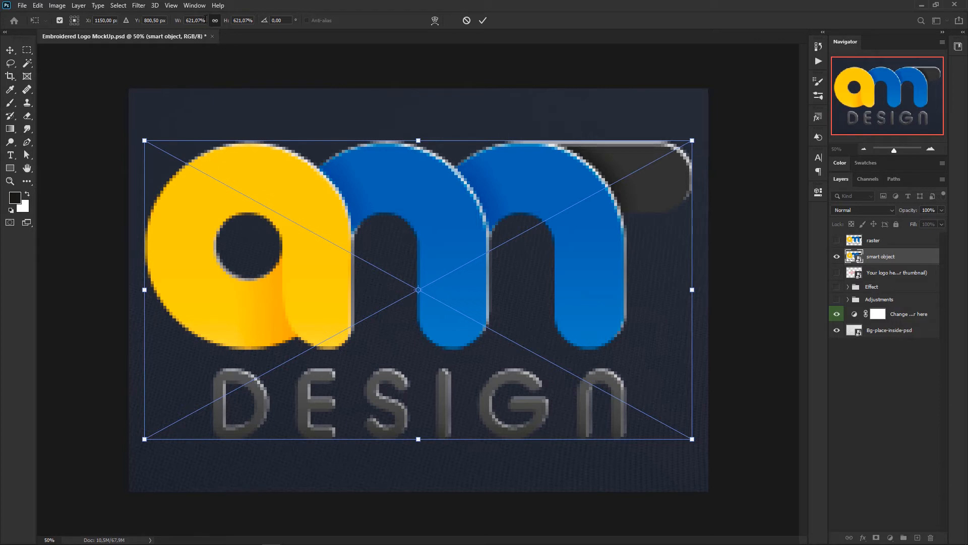
pyautogui.doubleClick(199, 20)
pyautogui.write('100')
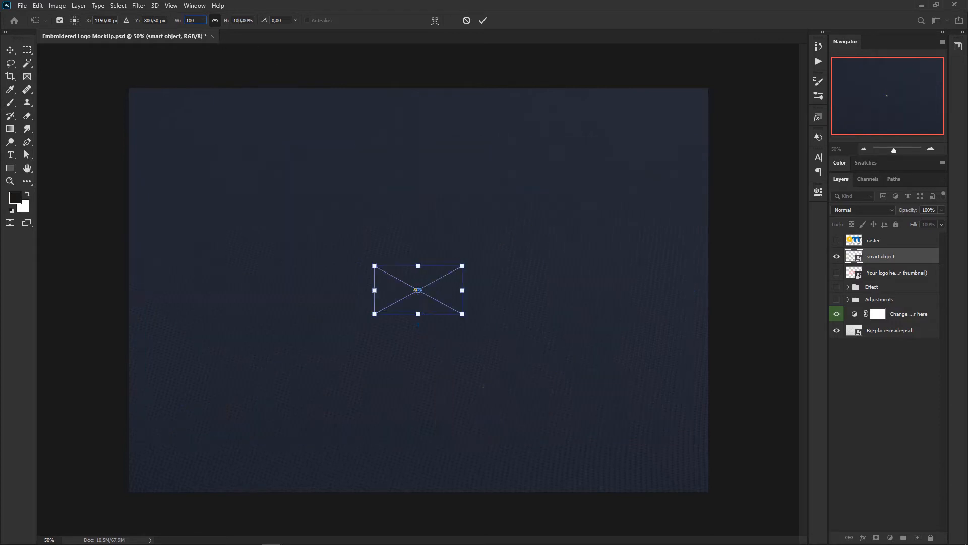
pyautogui.press('Return')
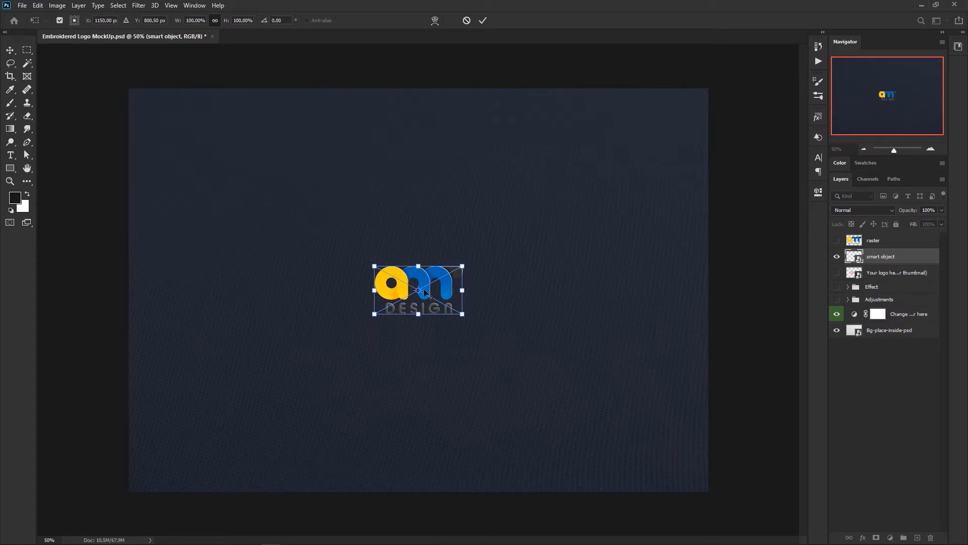
pyautogui.press('Return')
pyautogui.press('t')
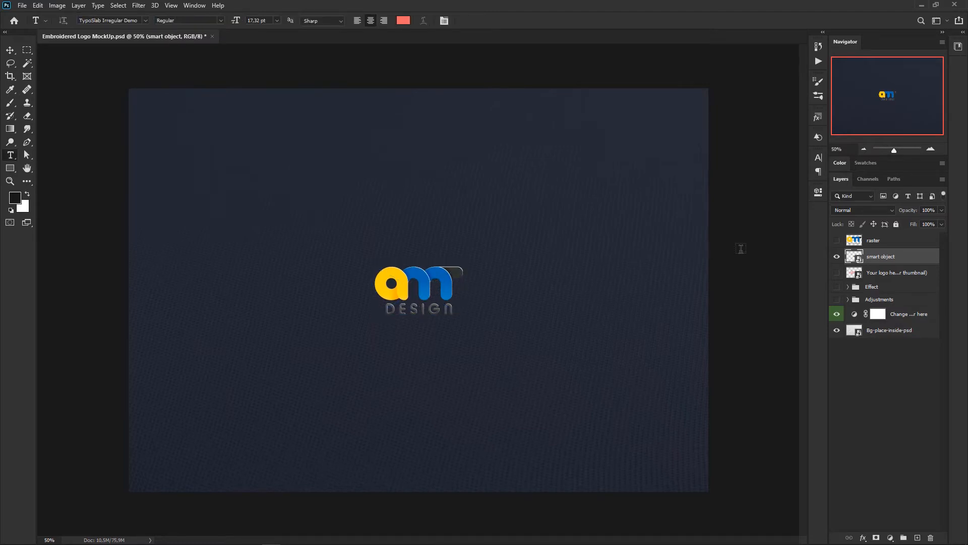
# Step: Switch visibility from the smart object to the raster layer and scale the raster logo down from its center to about 14%
pyautogui.click(836, 257)
pyautogui.click(836, 241)
pyautogui.click(854, 244)
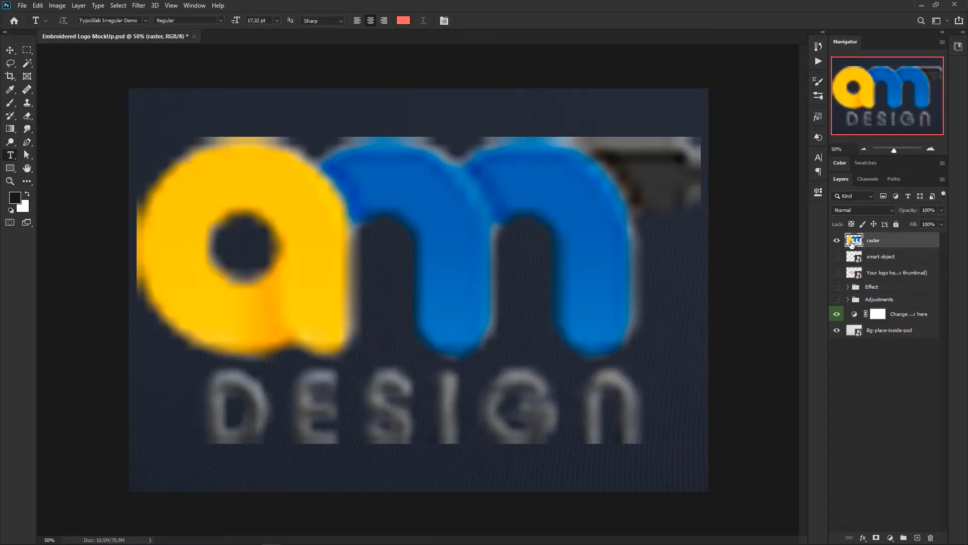
pyautogui.hotkey('ctrl', 't')
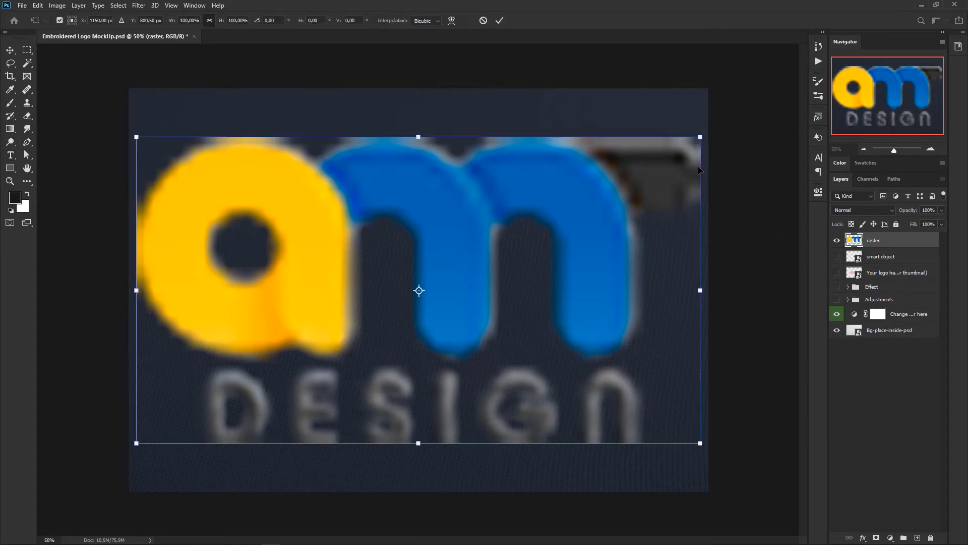
pyautogui.moveTo(702, 139); pyautogui.dragTo(460, 280)
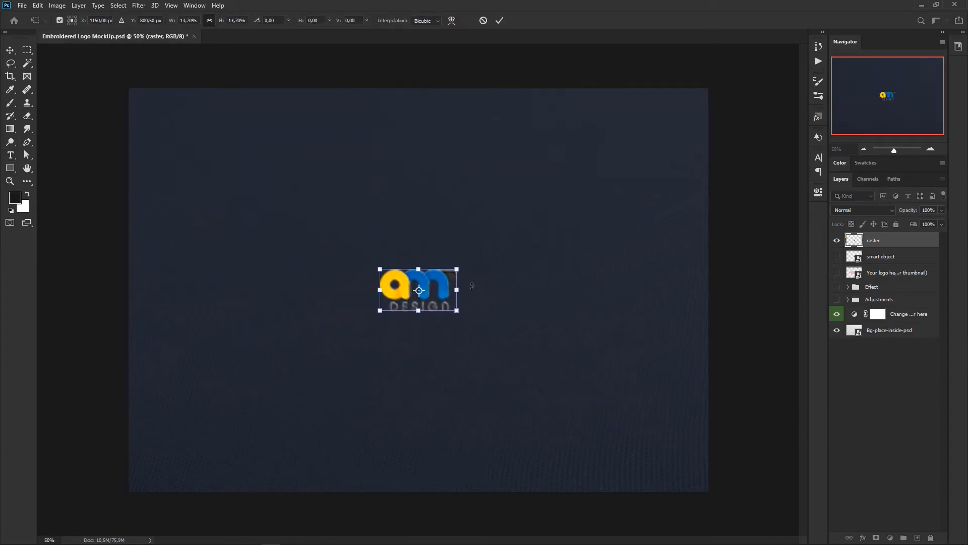
pyautogui.press('Return')
pyautogui.press('t')
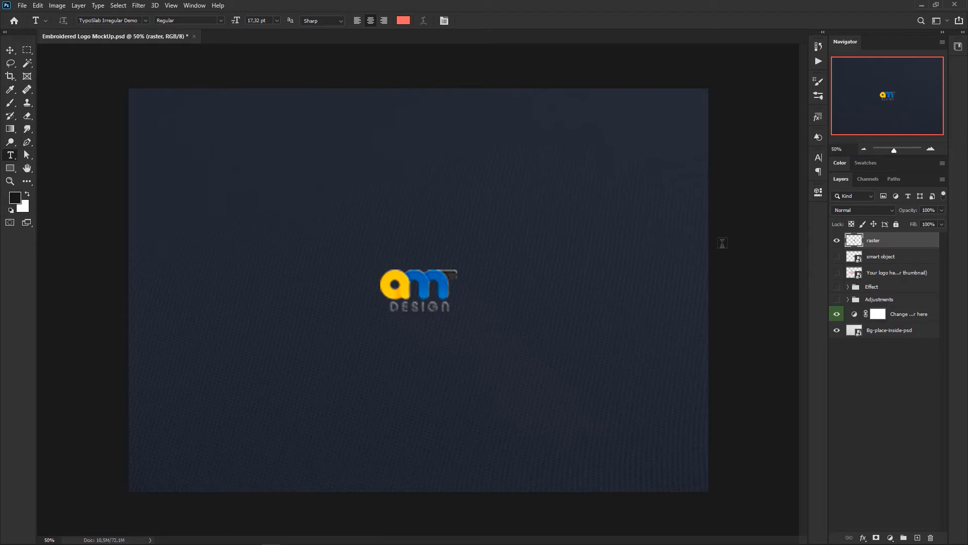
# Step: Delete the raster layer and make the smart object layer visible
pyautogui.press('Delete')
pyautogui.click(836, 240)
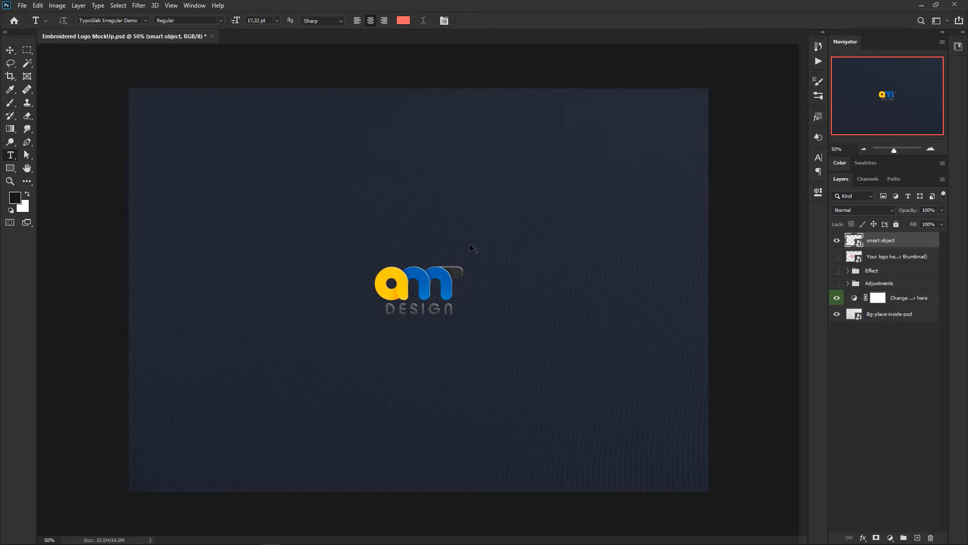
# Step: Scale the smart object's logo up proportionally from its center to about 338% and apply the transform
pyautogui.hotkey('ctrl', 't')
pyautogui.moveTo(462, 265); pyautogui.dragTo(567, 208)
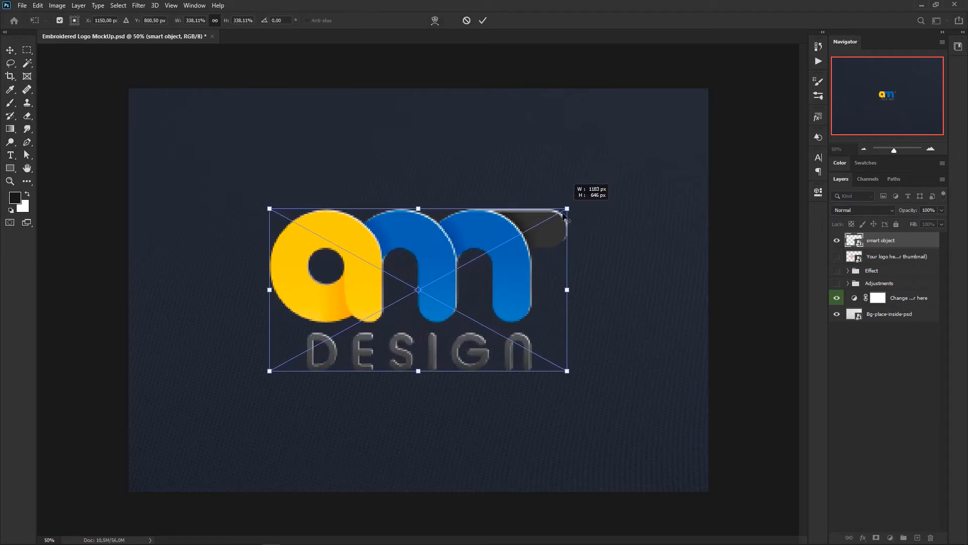
pyautogui.press('Return')
pyautogui.press('t')
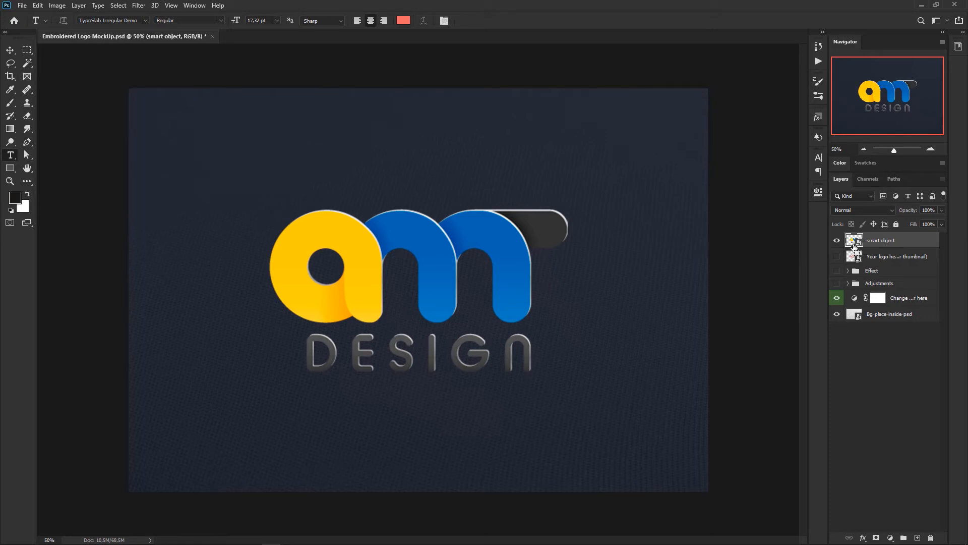
# Step: Duplicate the smart object layer and rasterize the copy
pyautogui.hotkey('ctrl', 'j')
pyautogui.rightClick(923, 243)
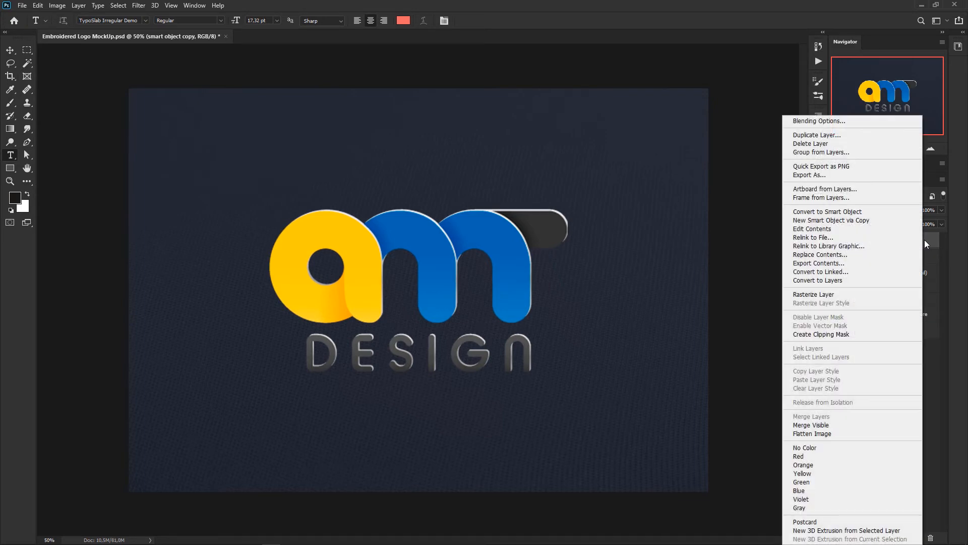
pyautogui.click(827, 299)
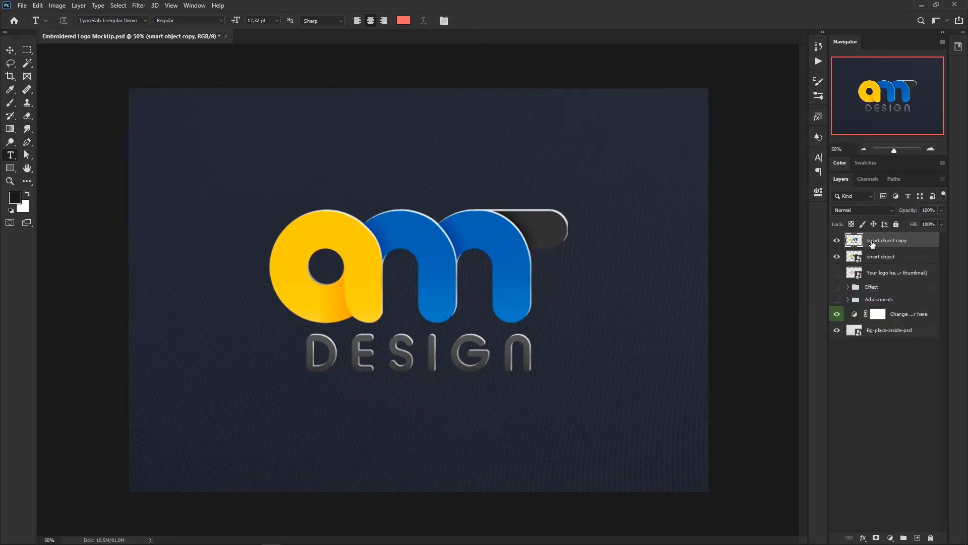
# Step: Rename the rasterized copy of the smart object layer as "rater"
pyautogui.click(878, 260)
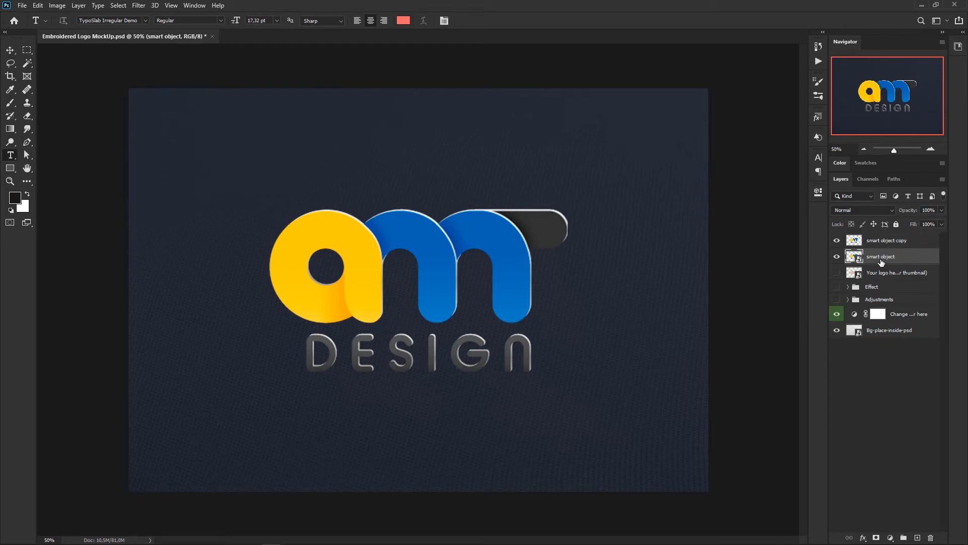
pyautogui.click(908, 243)
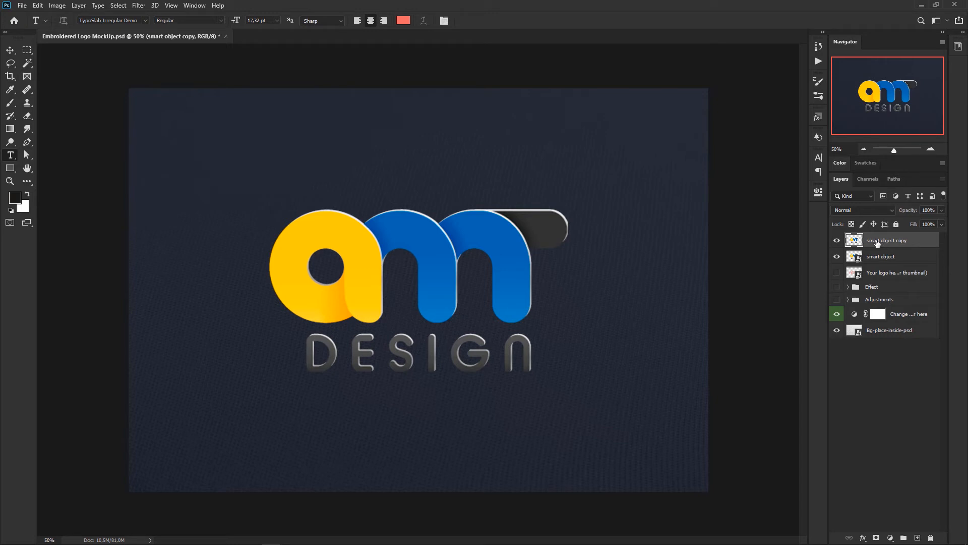
pyautogui.doubleClick(880, 241)
pyautogui.write('rater')
pyautogui.press('Return')
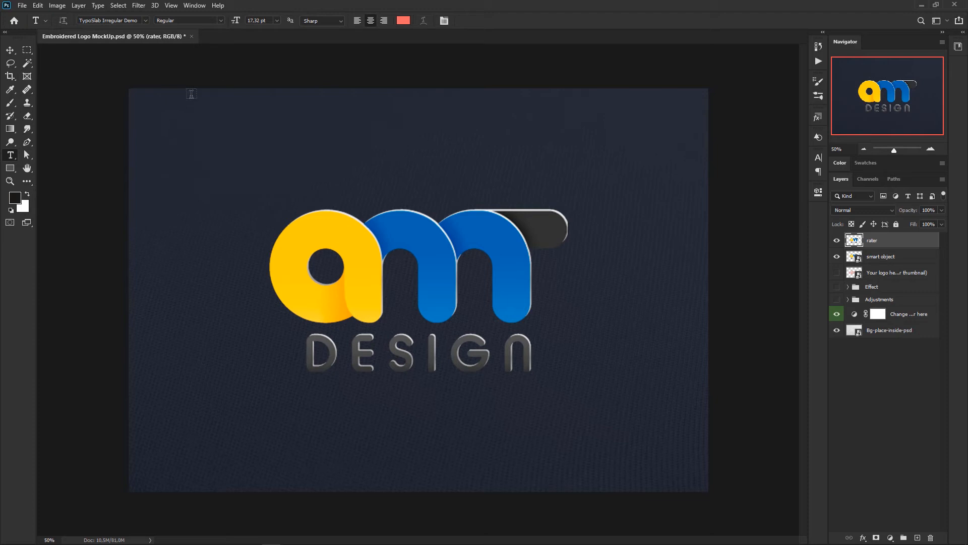
# Step: Apply a Gaussian Blur with a 20-pixel radius to the rater layer and hide the smart object layer beneath it
pyautogui.click(139, 6)
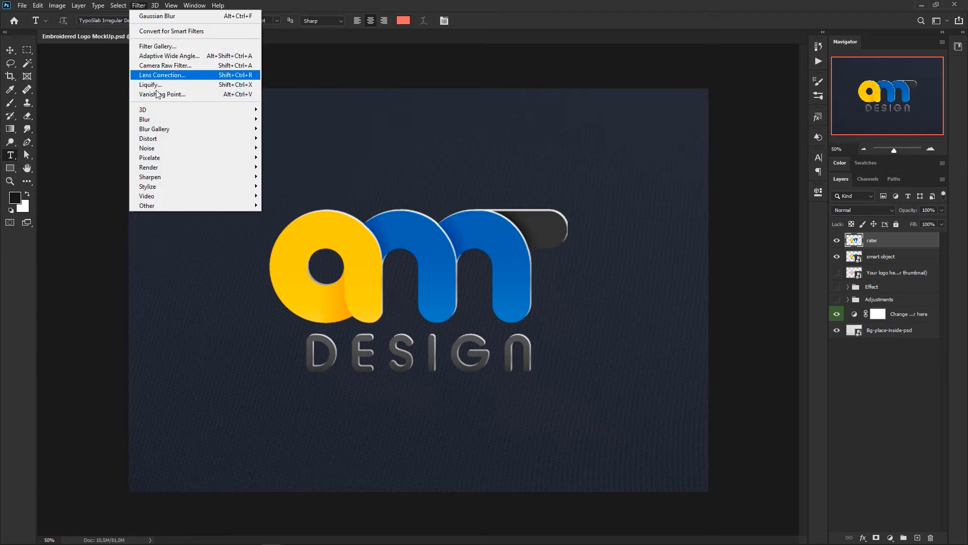
pyautogui.moveTo(179, 123)
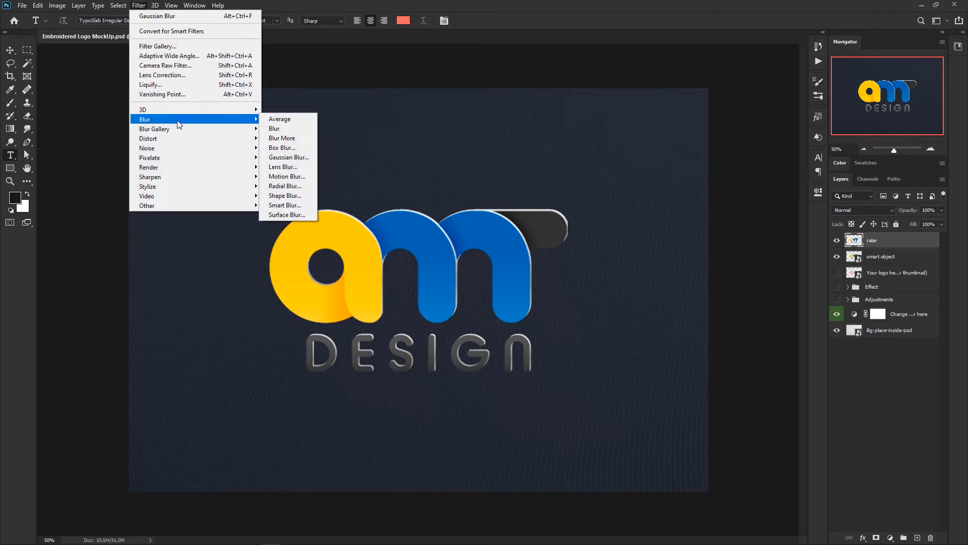
pyautogui.click(298, 157)
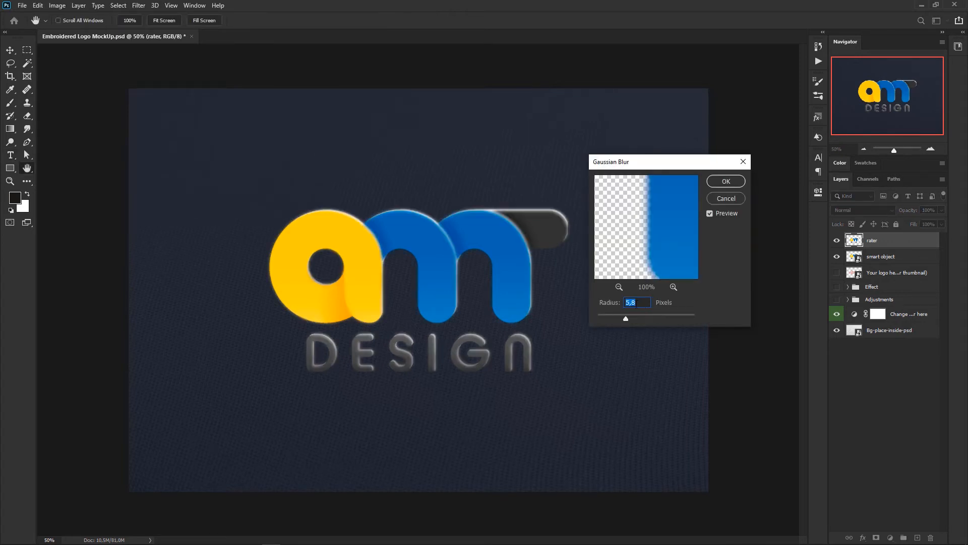
pyautogui.moveTo(627, 319)
pyautogui.mouseDown()
pyautogui.moveTo(643, 321)
pyautogui.moveTo(631, 319)
pyautogui.mouseUp()
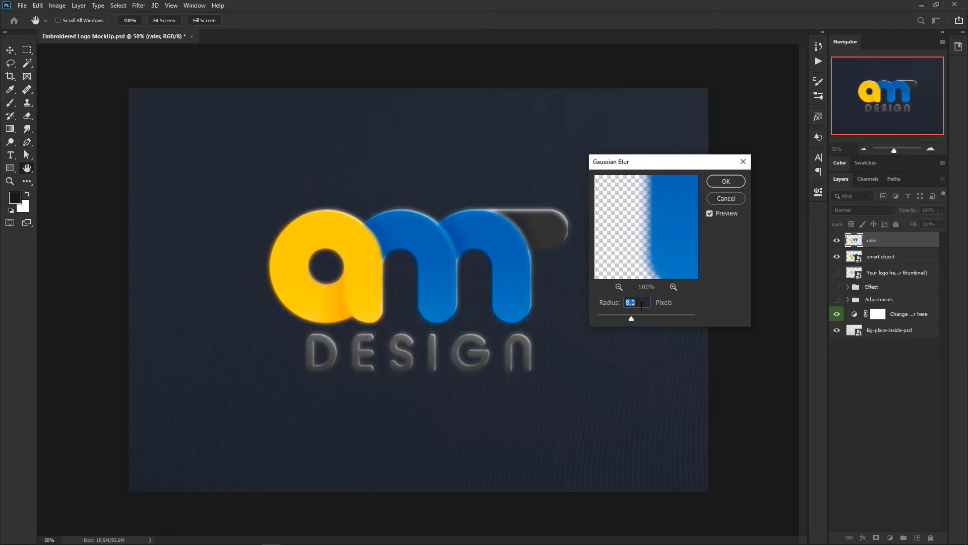
pyautogui.write('20')
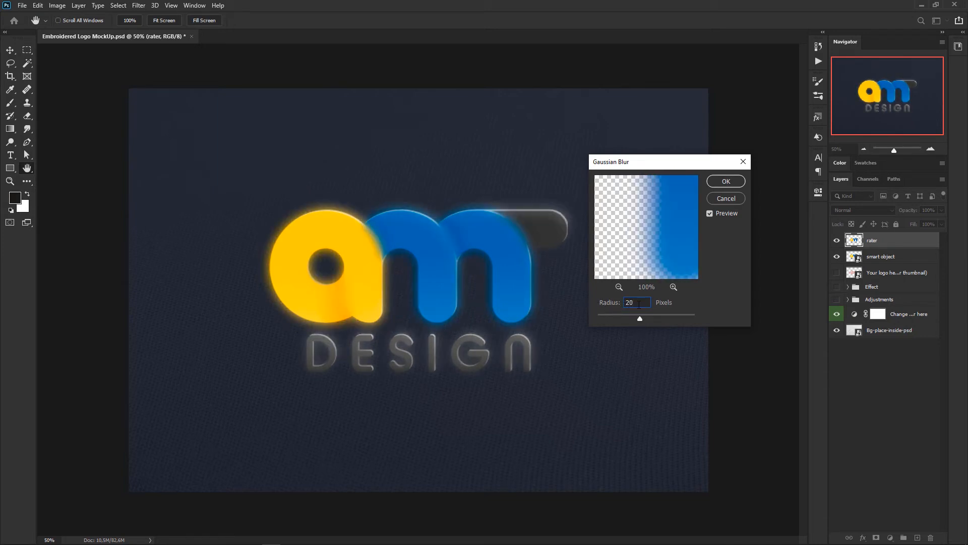
pyautogui.click(727, 182)
pyautogui.press('t')
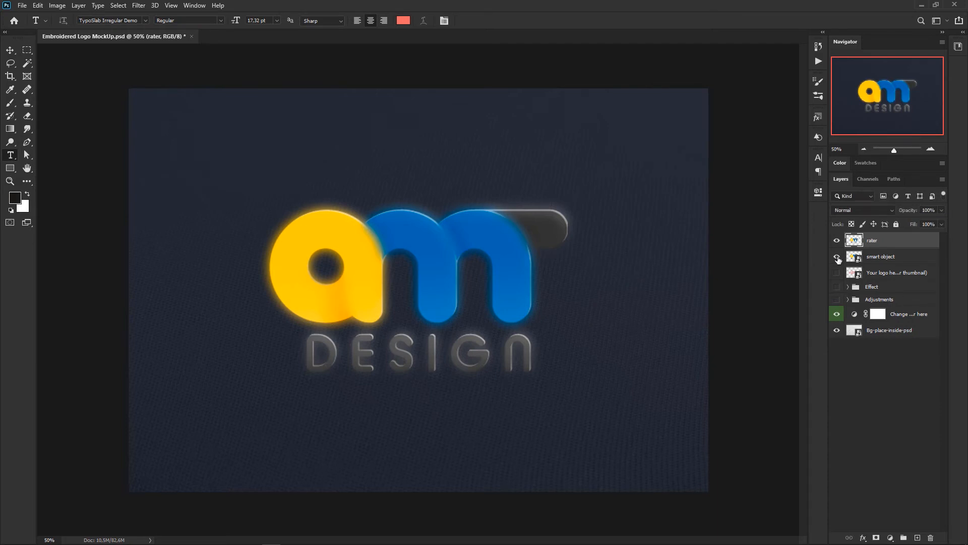
pyautogui.click(836, 257)
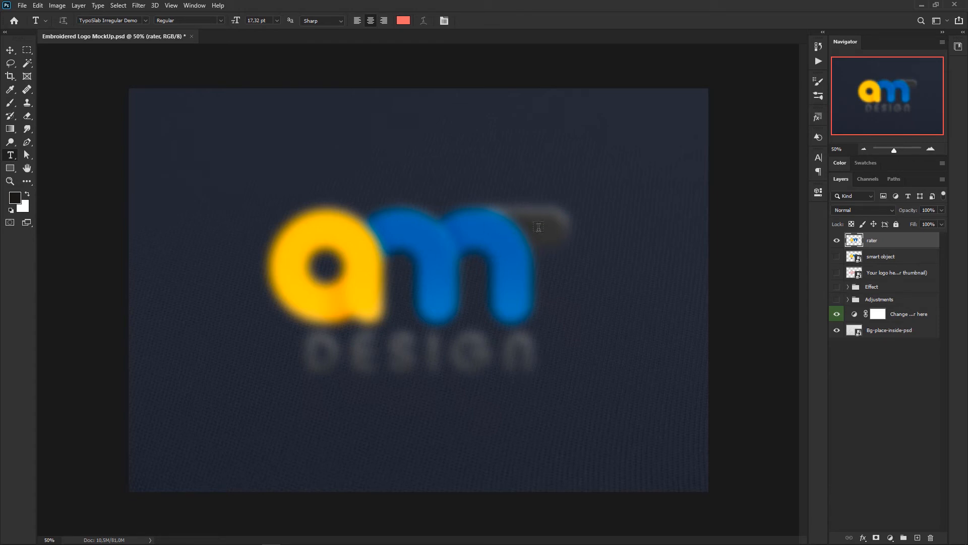
# Step: Hide the rater layer and make the smart object layer visible and active
pyautogui.click(837, 240)
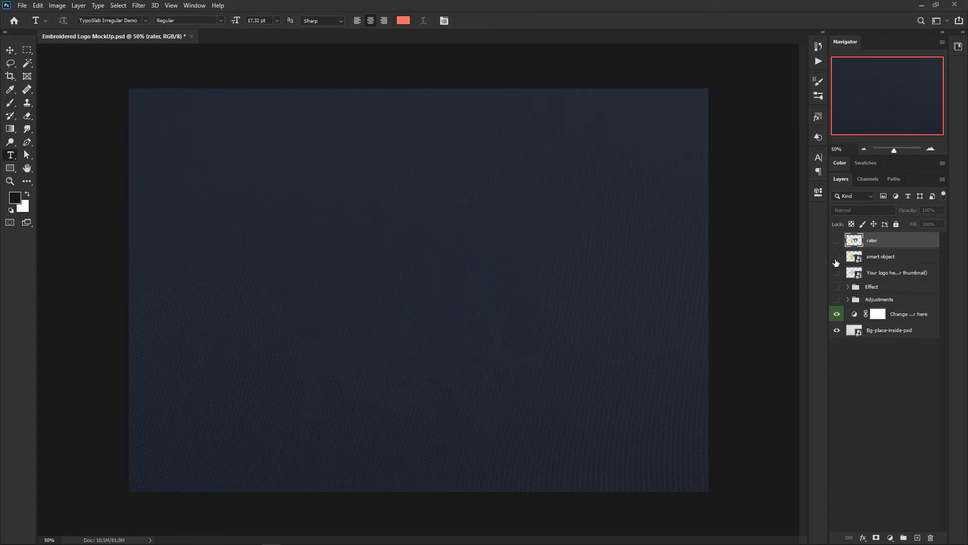
pyautogui.click(837, 256)
pyautogui.click(878, 257)
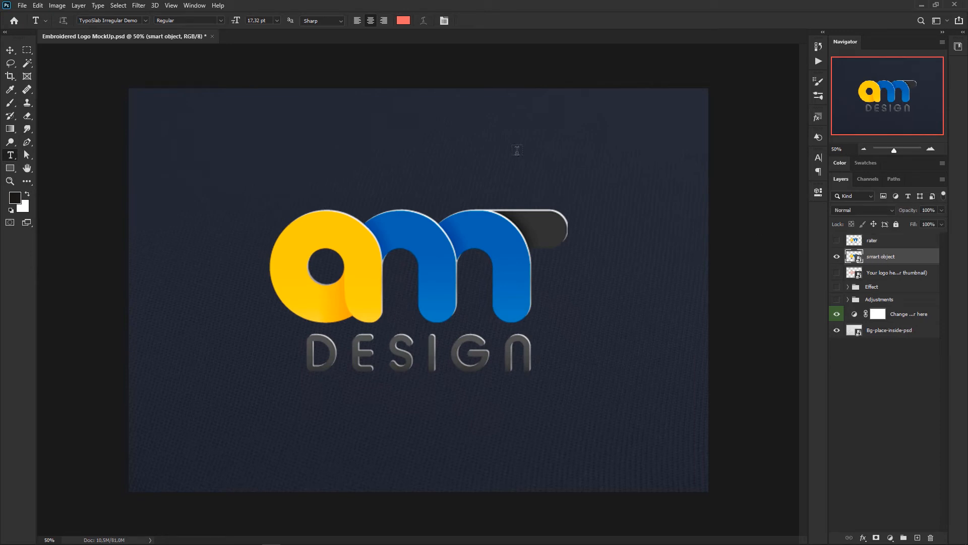
# Step: Apply a Gaussian Blur with a 20-pixel radius to the smart object and switch off that smart filter's visibility
pyautogui.click(138, 6)
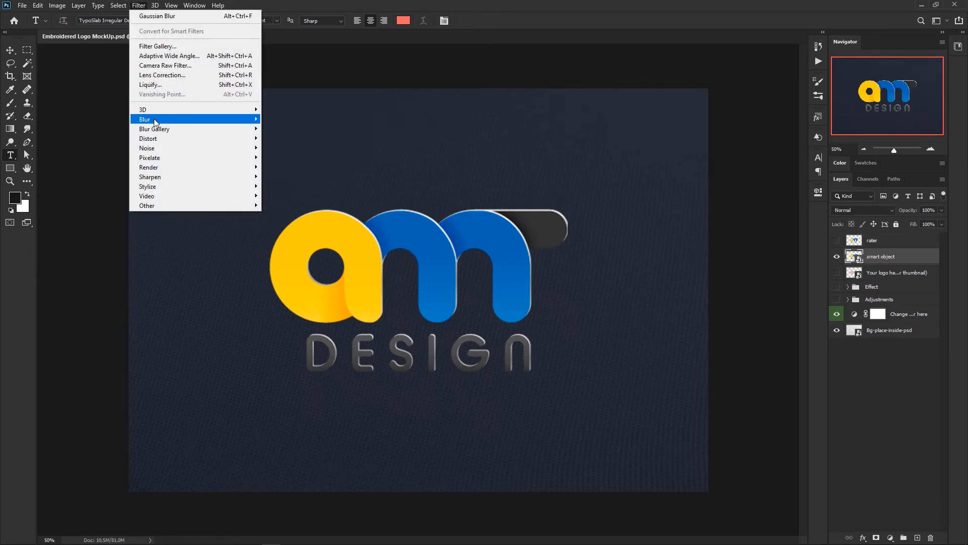
pyautogui.moveTo(152, 119)
pyautogui.click(296, 157)
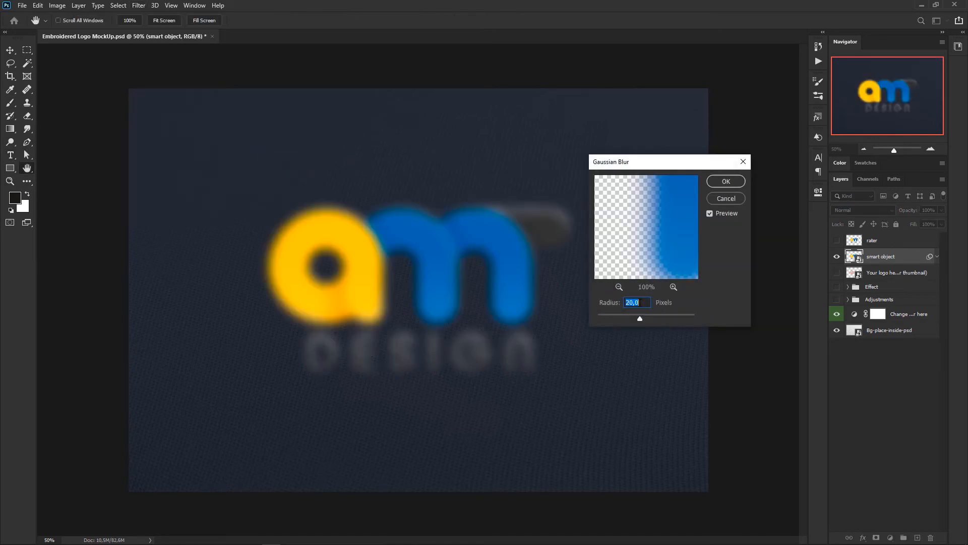
pyautogui.click(724, 181)
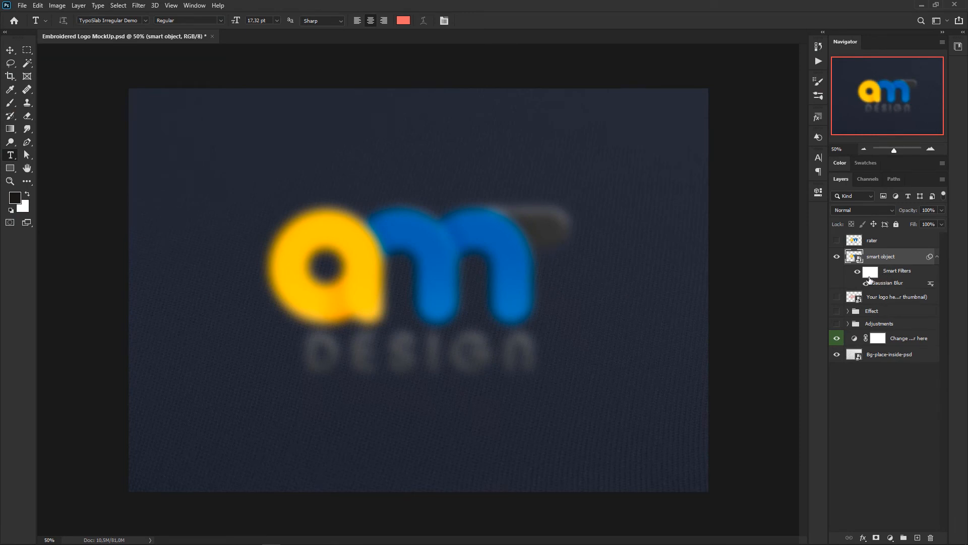
pyautogui.click(865, 283)
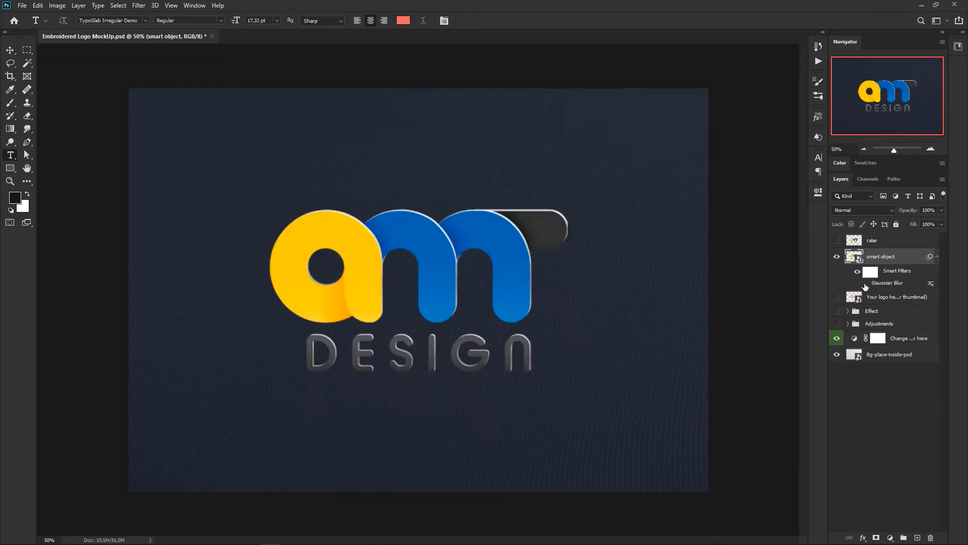
# Step: Turn the smart object's Gaussian Blur filter back on and reduce its radius to 6.6 pixels
pyautogui.click(865, 285)
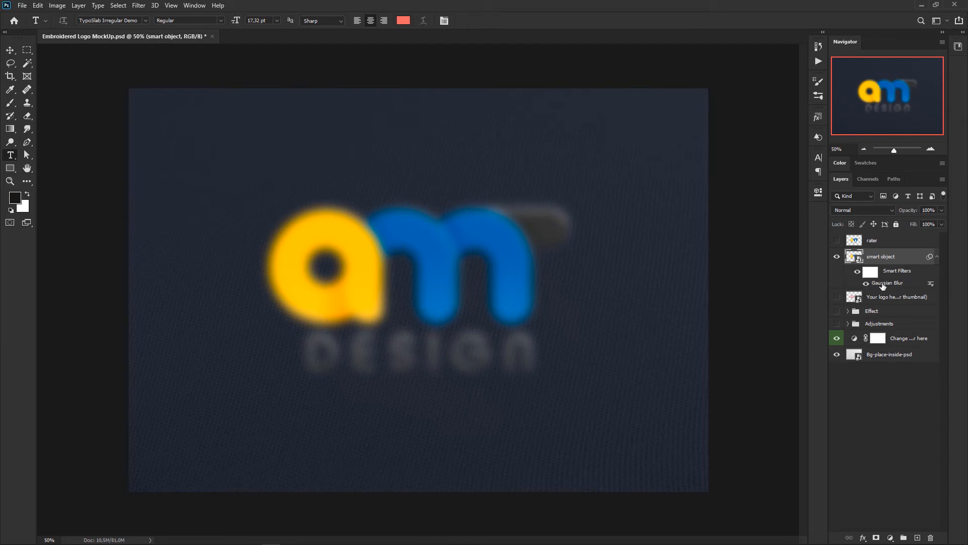
pyautogui.doubleClick(884, 286)
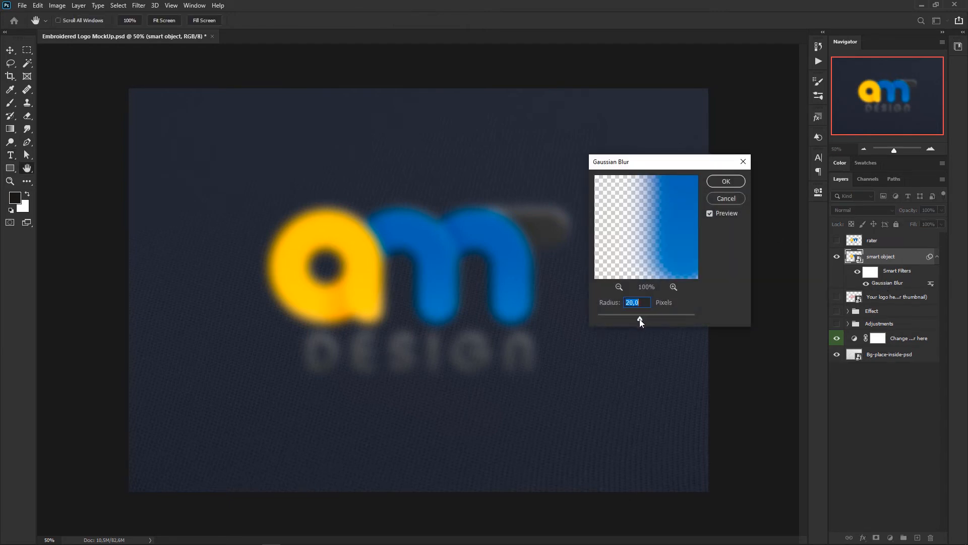
pyautogui.moveTo(619, 318)
pyautogui.mouseDown()
pyautogui.moveTo(611, 318)
pyautogui.moveTo(627, 319)
pyautogui.mouseUp()
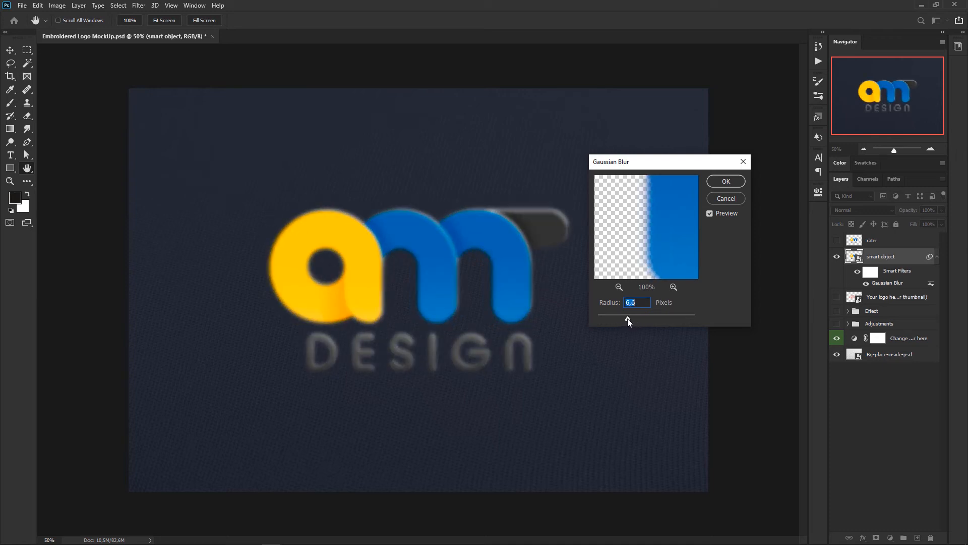
pyautogui.click(725, 181)
pyautogui.press('t')
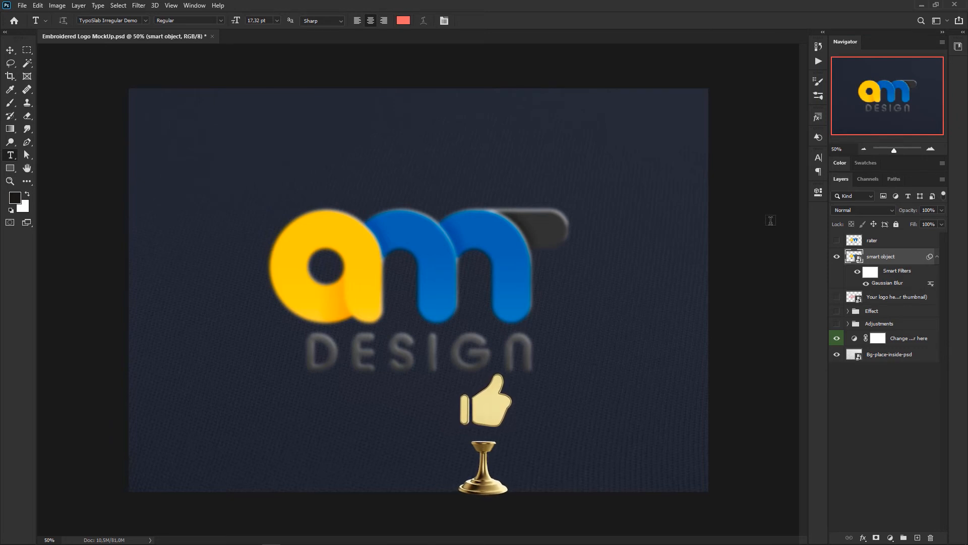
# Step: Add a Motion Blur filter to the smart object with a 0° angle and a distance of 288 pixels
pyautogui.click(937, 256)
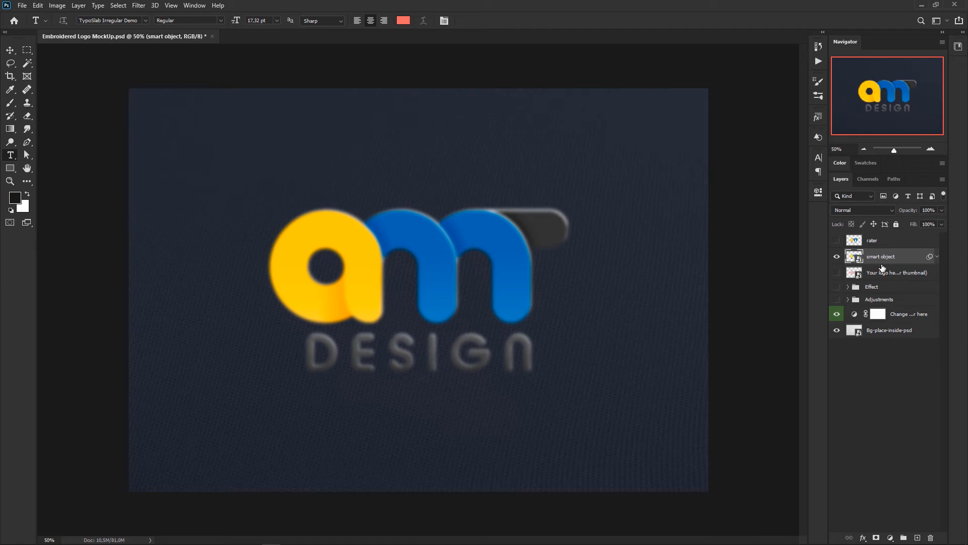
pyautogui.click(936, 256)
pyautogui.click(139, 5)
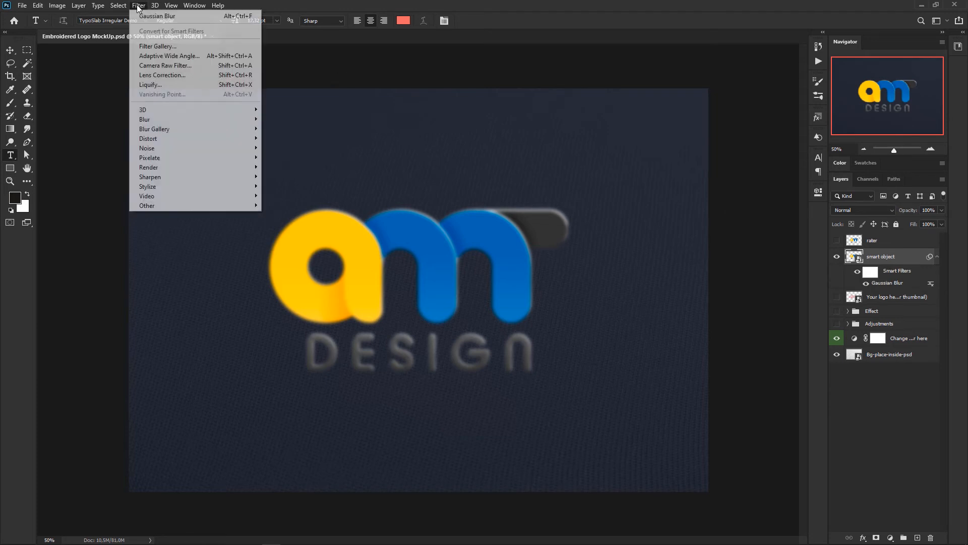
pyautogui.moveTo(162, 119)
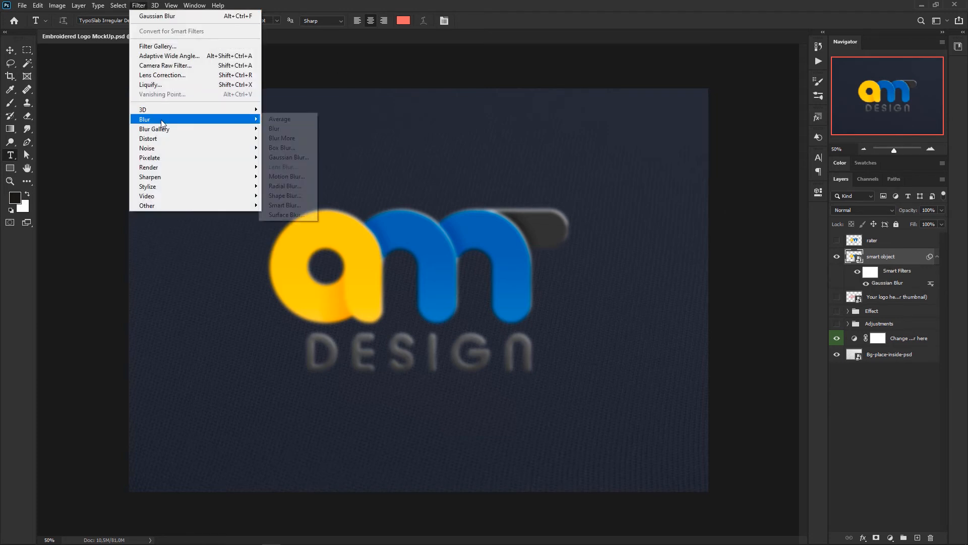
pyautogui.click(285, 176)
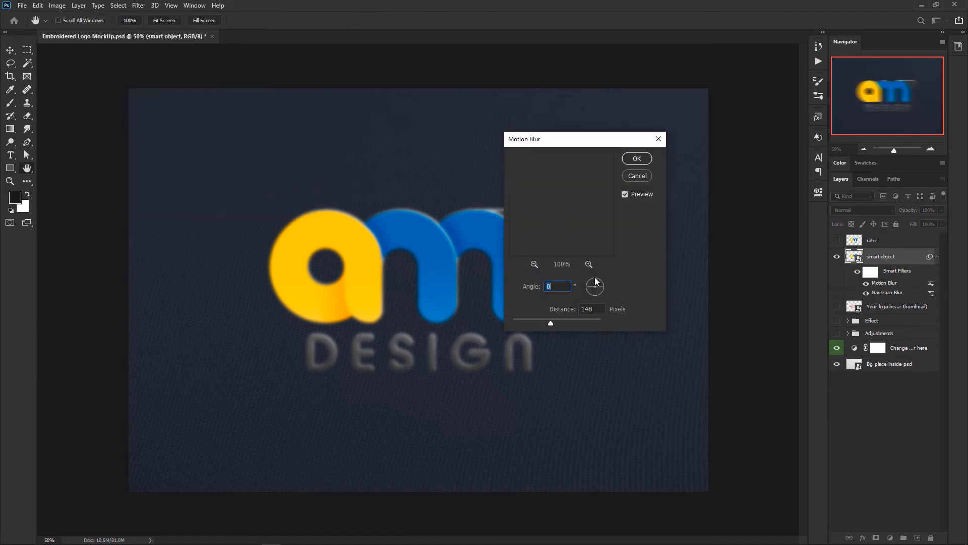
pyautogui.moveTo(554, 323); pyautogui.dragTo(571, 324)
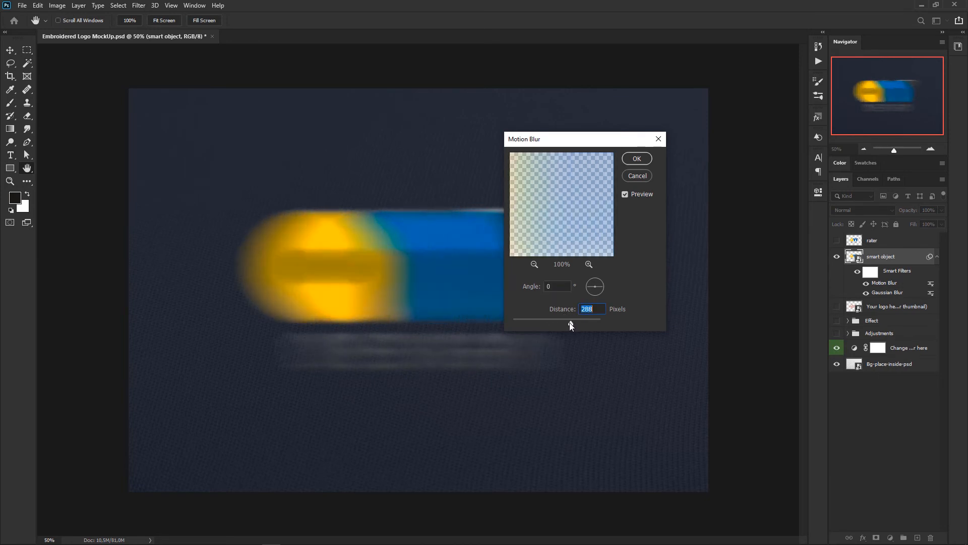
pyautogui.click(637, 158)
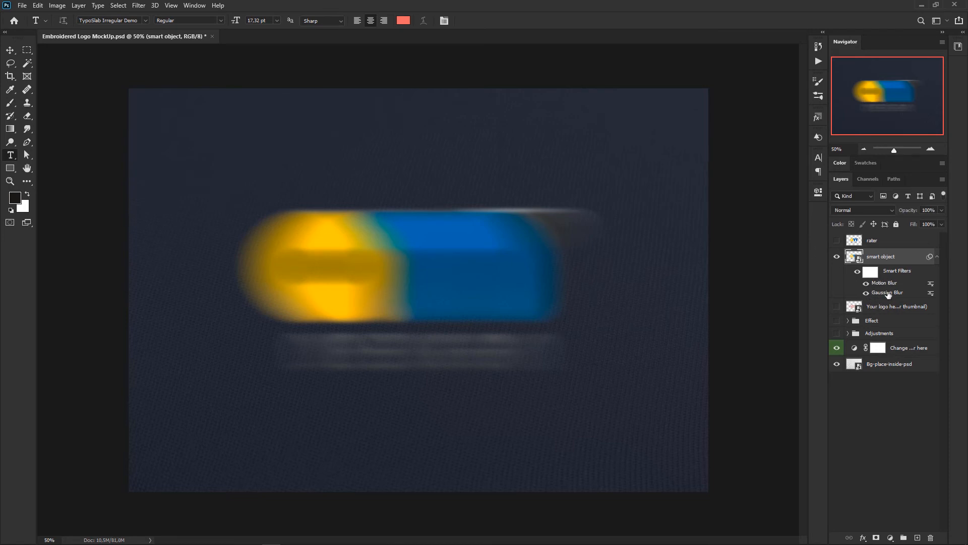
# Step: Toggle the Motion Blur and Gaussian Blur smart filters off and on individually, and clear all smart filters from the smart object layer
pyautogui.click(866, 283)
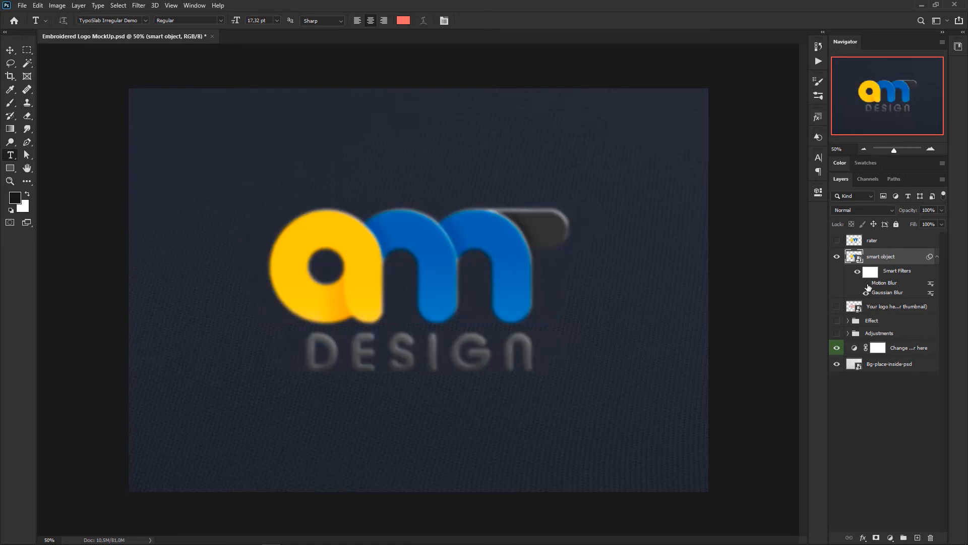
pyautogui.click(867, 283)
pyautogui.click(866, 294)
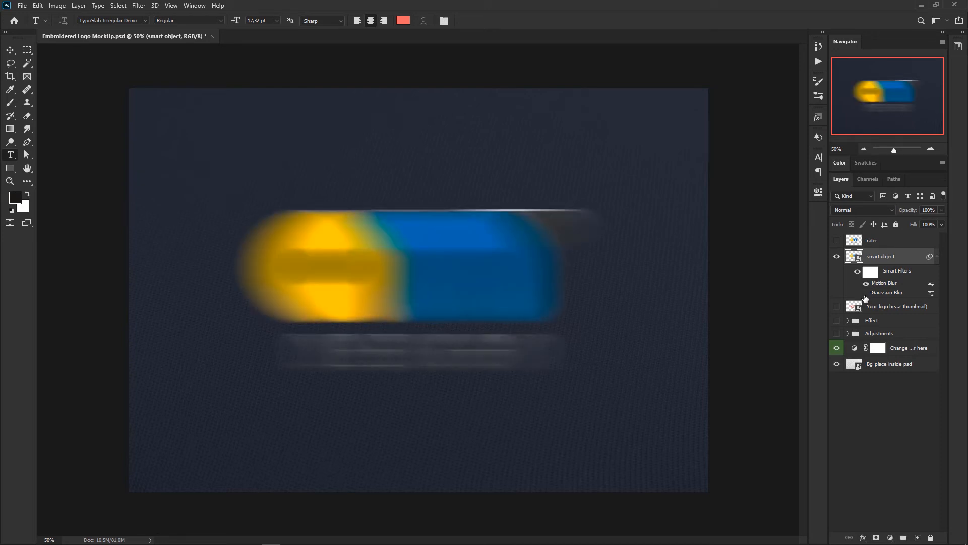
pyautogui.click(866, 293)
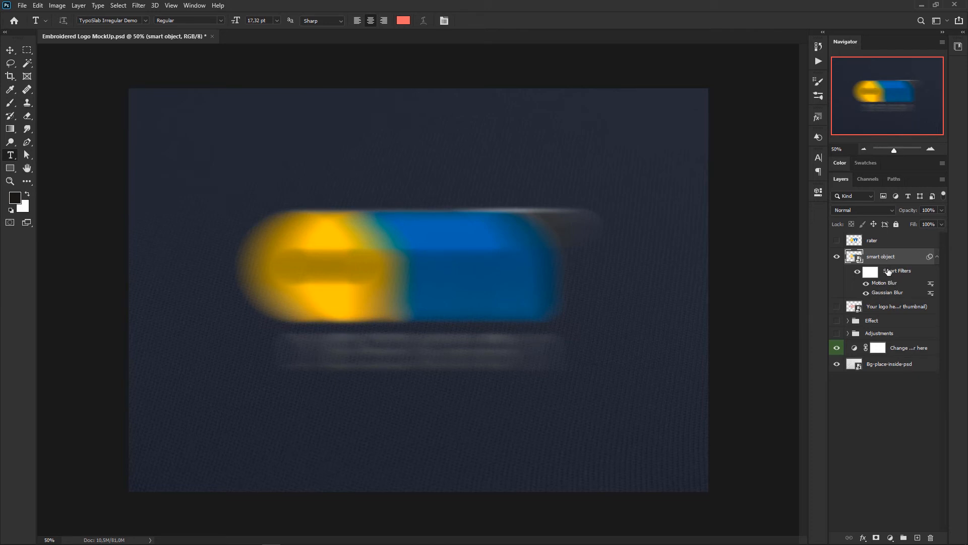
pyautogui.rightClick(888, 272)
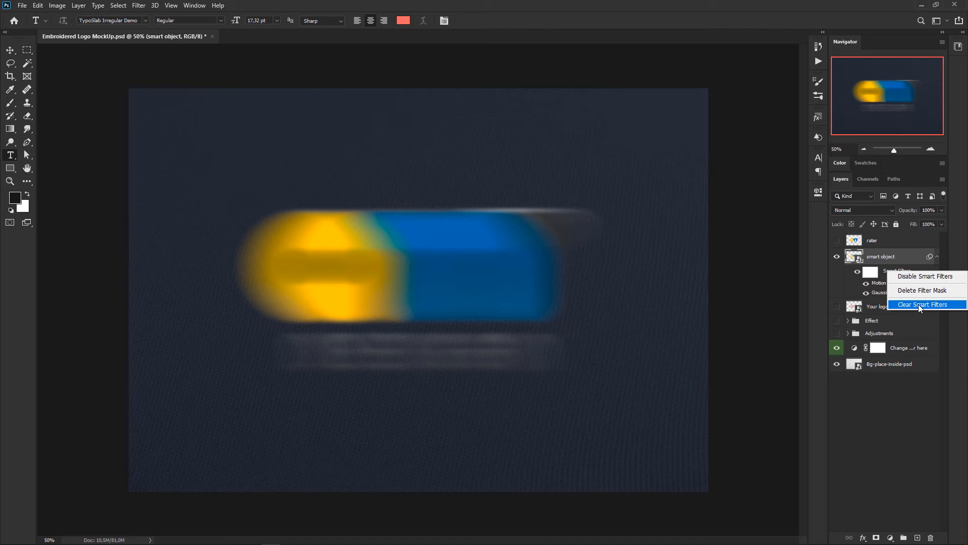
pyautogui.click(921, 305)
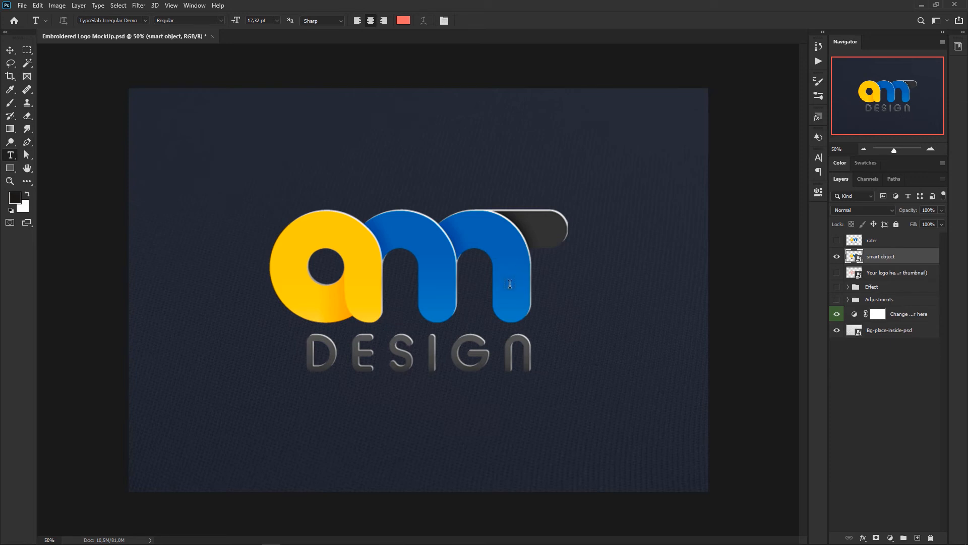
# Step: Delete the rater and smart object layers and show the "Your logo here" layer with the Effect and Adjustments groups
pyautogui.keyDown('shift'); pyautogui.click(897, 243); pyautogui.keyUp('shift')
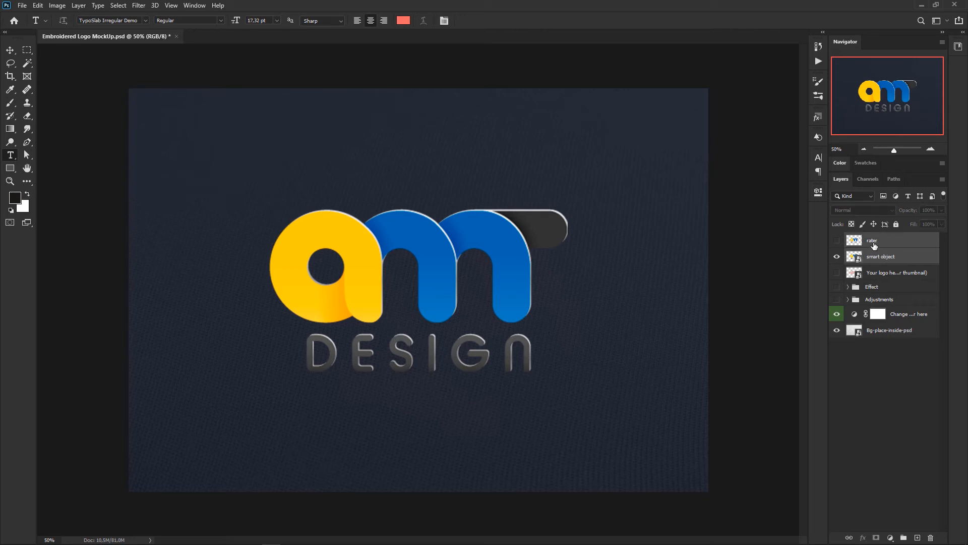
pyautogui.press('Delete')
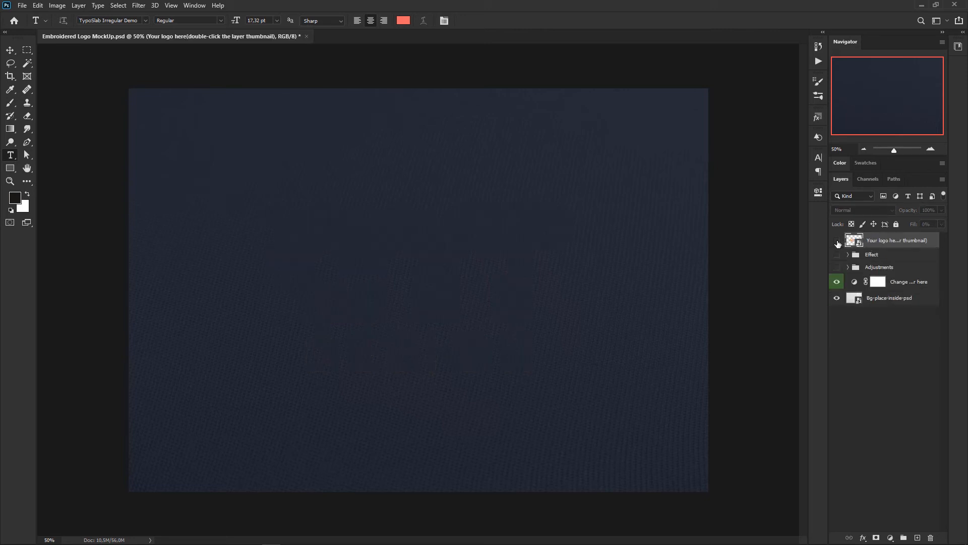
pyautogui.moveTo(837, 244); pyautogui.dragTo(838, 268)
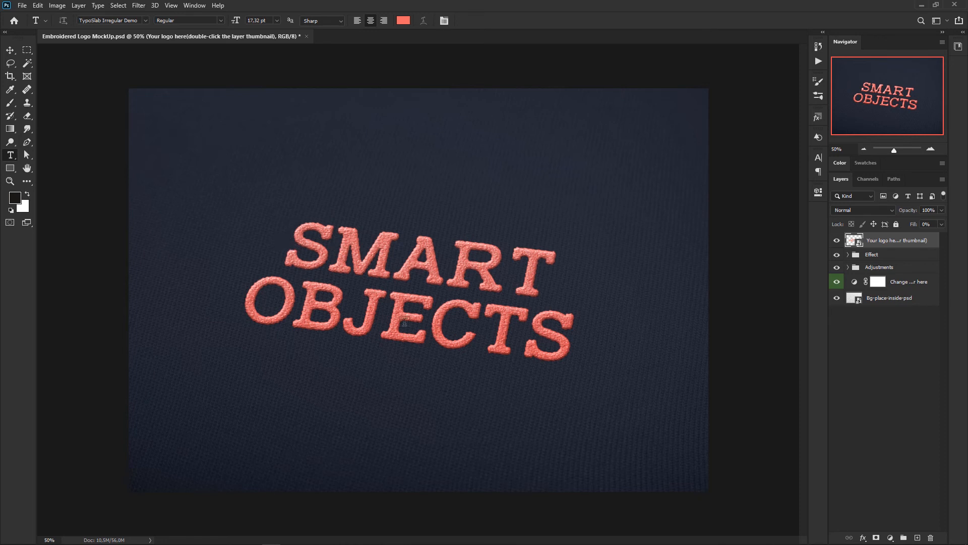
# Step: Edit the contents of the "Your logo here" smart object so the text reads "SMART OBJECT", and save and close them
pyautogui.doubleClick(855, 241)
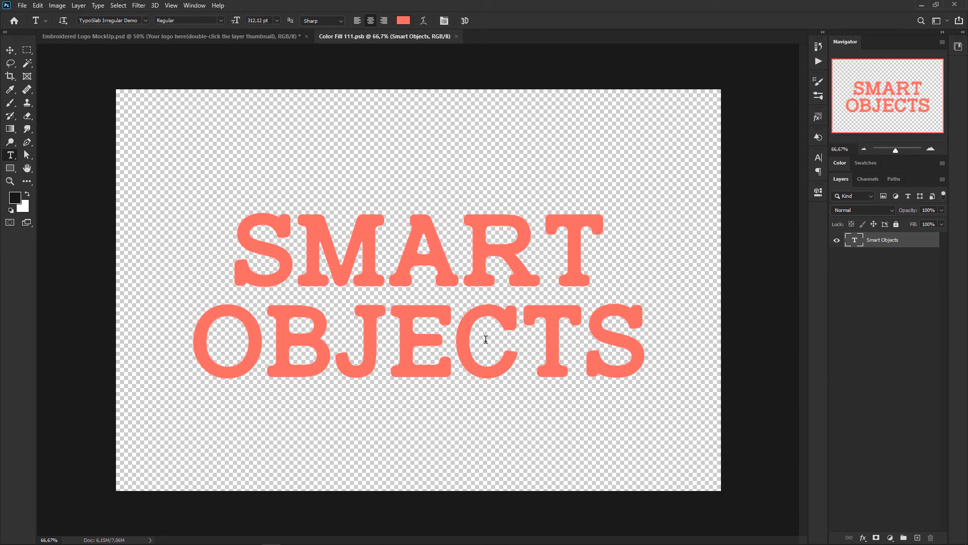
pyautogui.click(588, 324)
pyautogui.moveTo(588, 323); pyautogui.dragTo(635, 325)
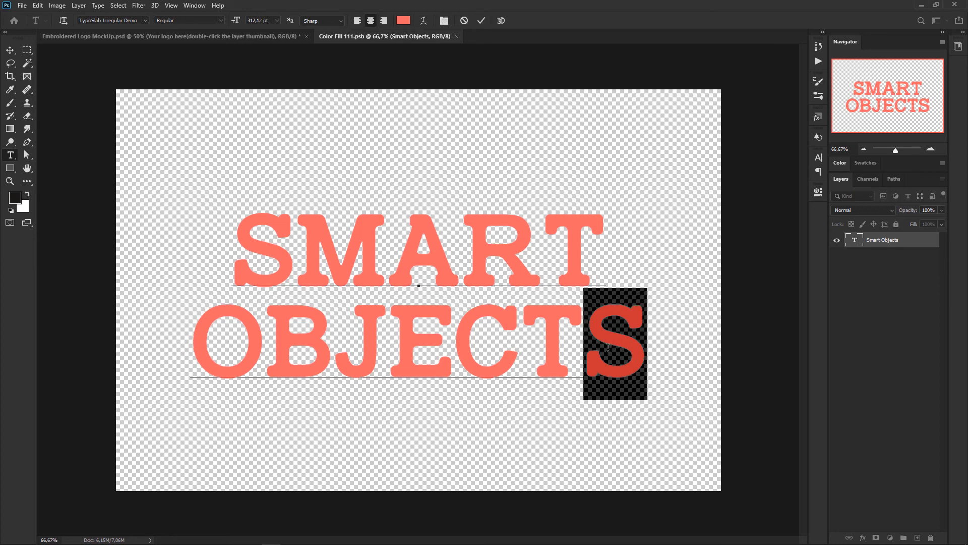
pyautogui.press('BackSpace')
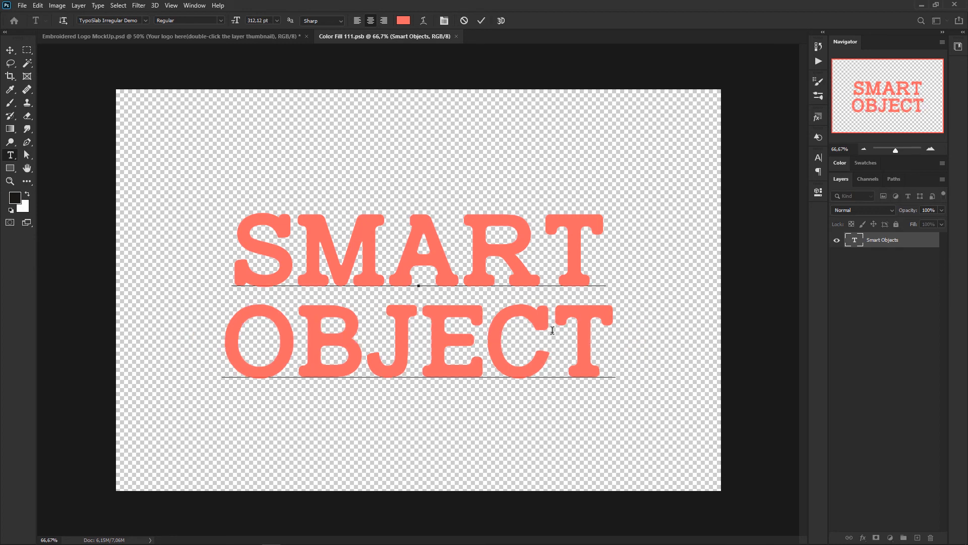
pyautogui.click(456, 36)
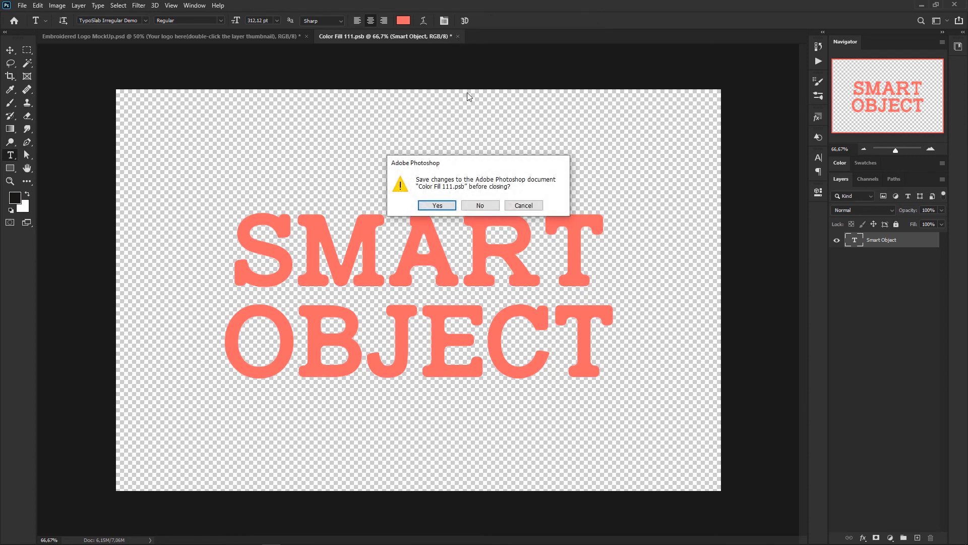
pyautogui.click(437, 206)
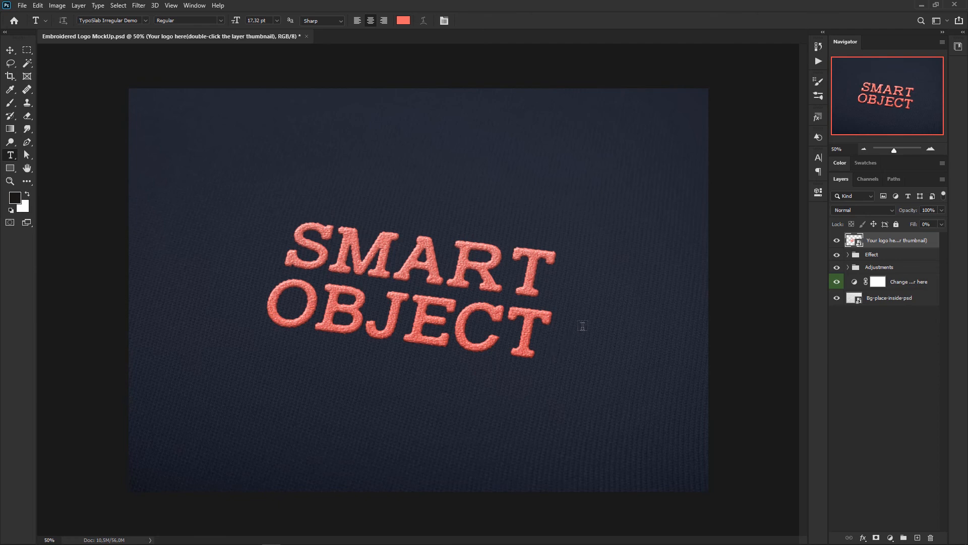
# Step: Reopen the logo smart object's contents, recolor the word OBJECT bright blue, and save to update the embroidered mockup
pyautogui.doubleClick(856, 243)
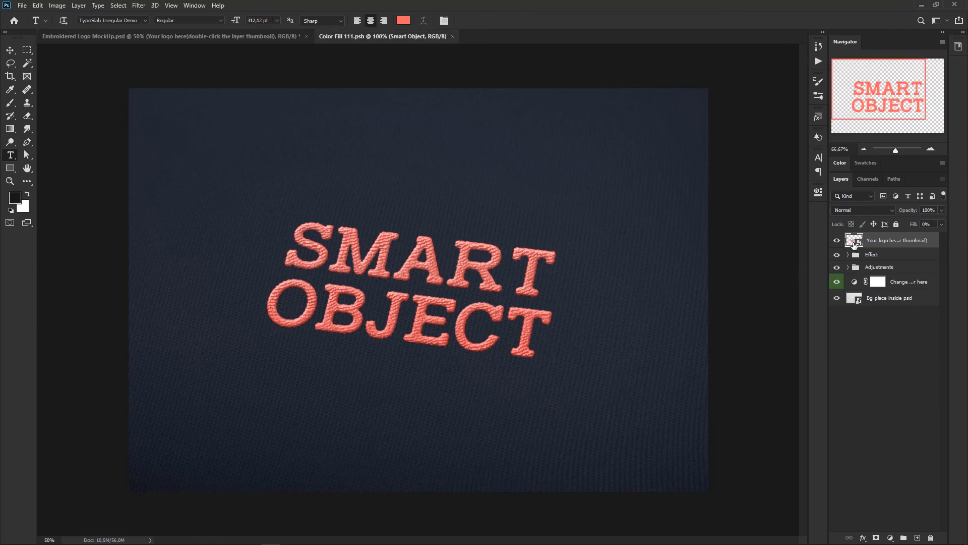
pyautogui.moveTo(230, 328); pyautogui.dragTo(579, 295)
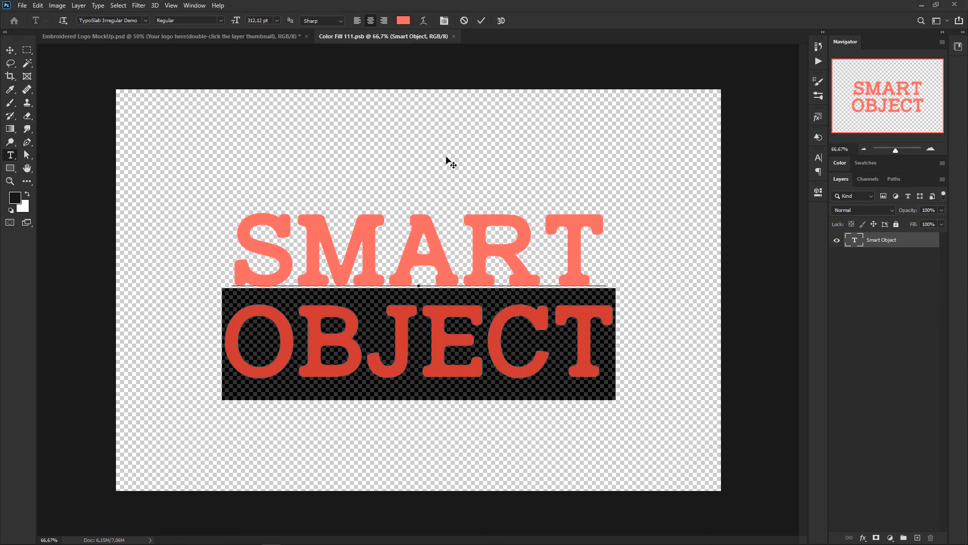
pyautogui.click(404, 21)
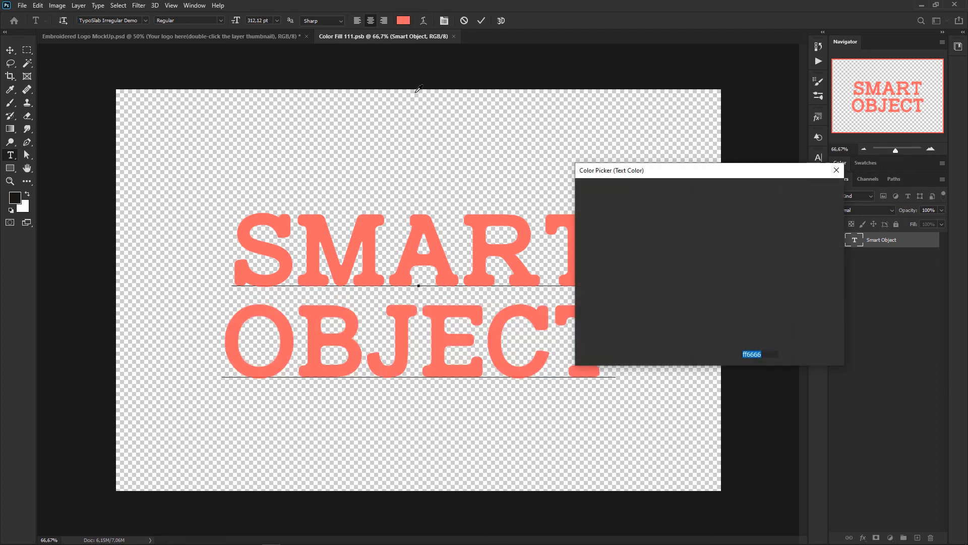
pyautogui.click(722, 250)
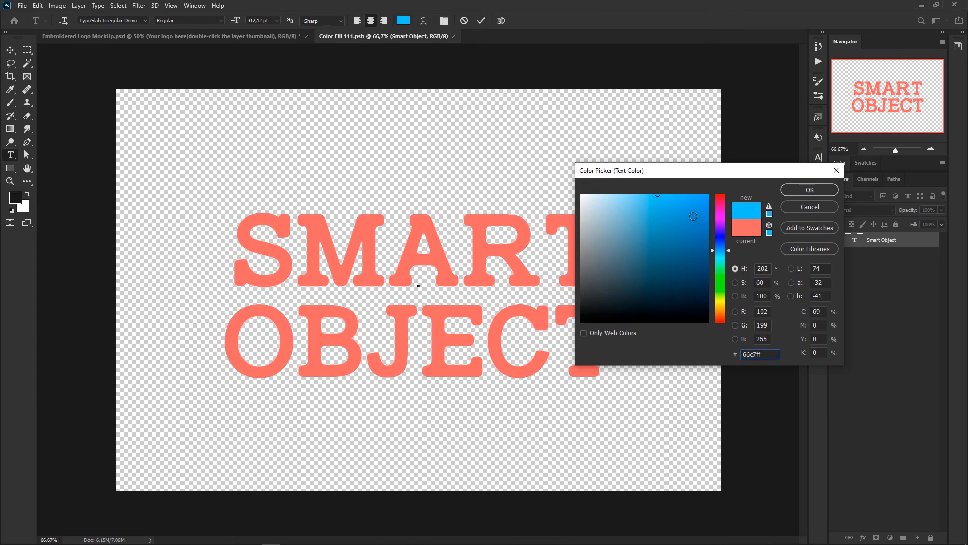
pyautogui.click(670, 192)
pyautogui.click(809, 190)
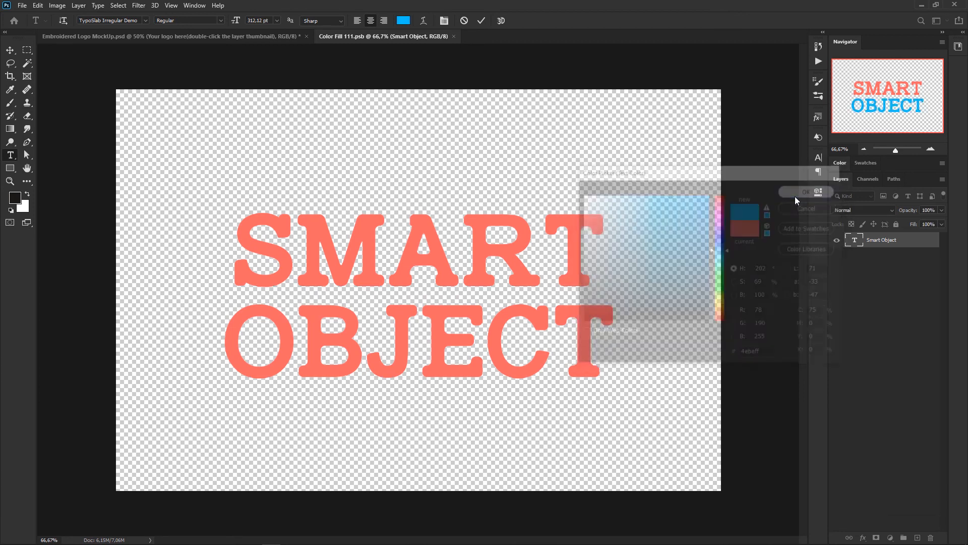
pyautogui.click(866, 241)
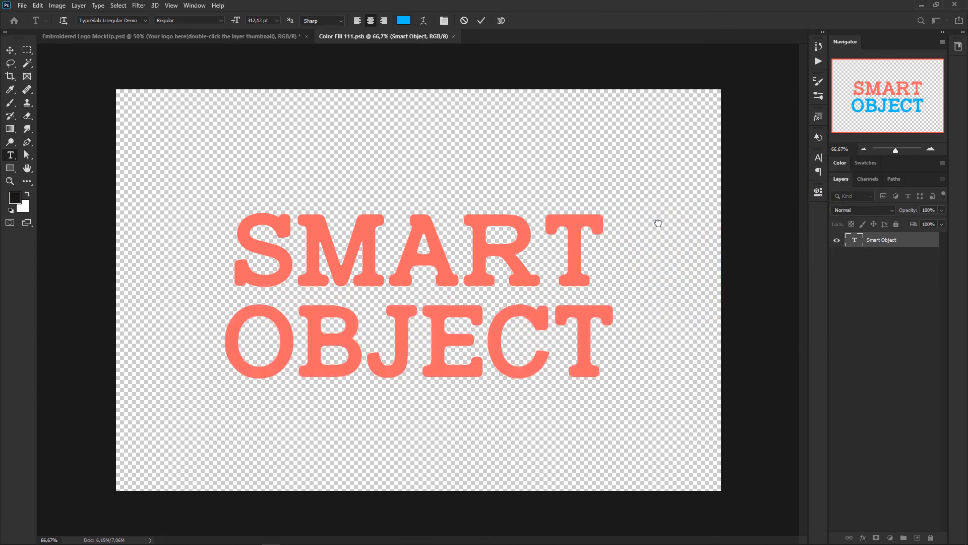
pyautogui.hotkey('ctrl', 's')
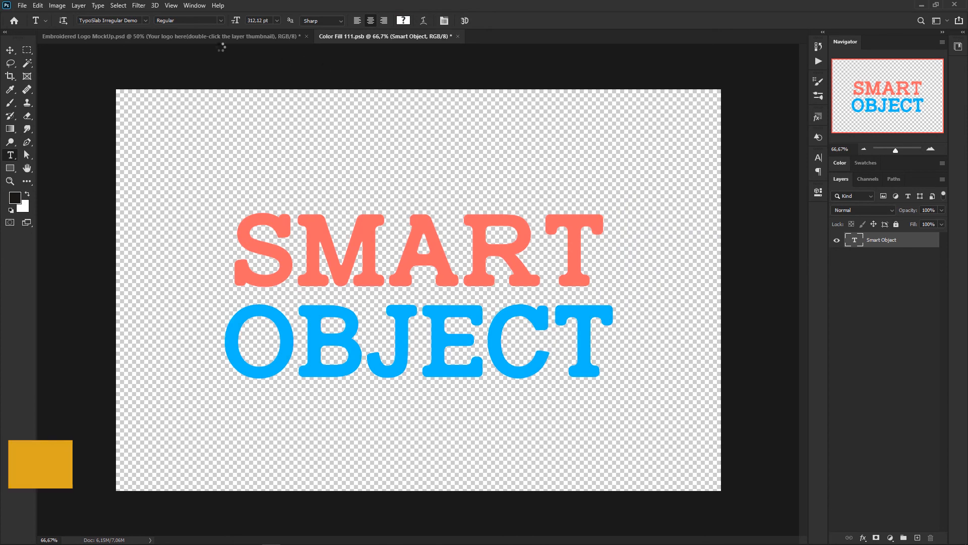
pyautogui.click(223, 35)
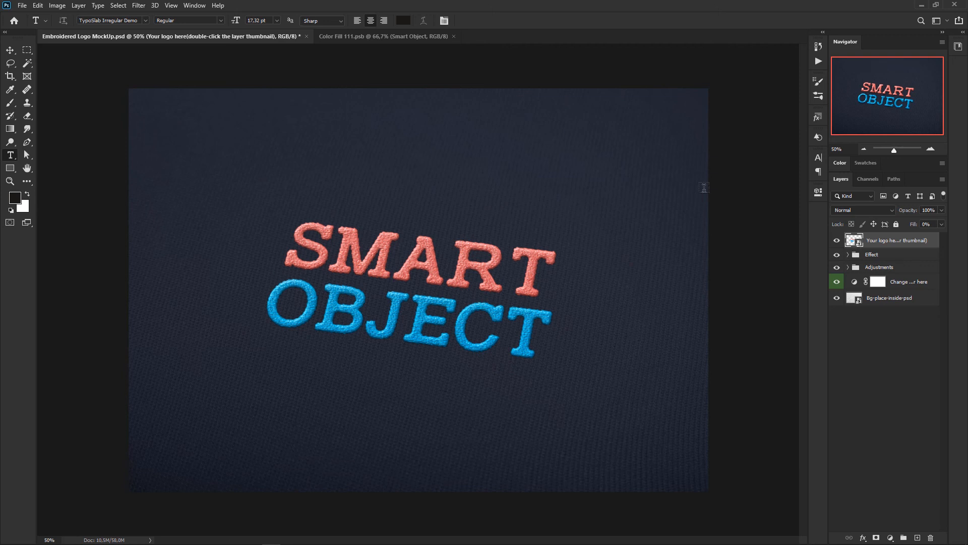
# Step: Return to Color Fill 111.psb and place the Identidade_Visual PNG from the T19_Smart Objects folder into it
pyautogui.click(391, 36)
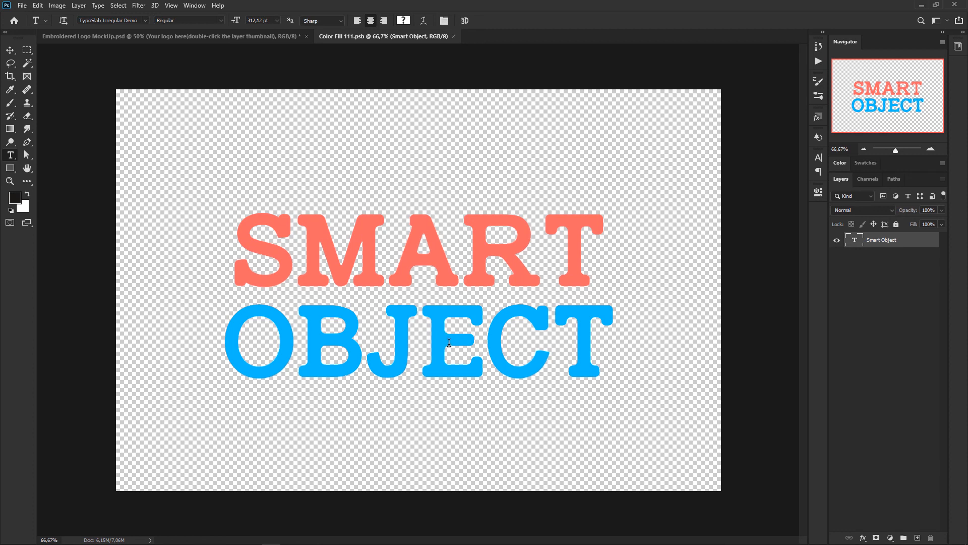
pyautogui.press('super')
pyautogui.press('super')
pyautogui.press('super')
pyautogui.click(104, 537)
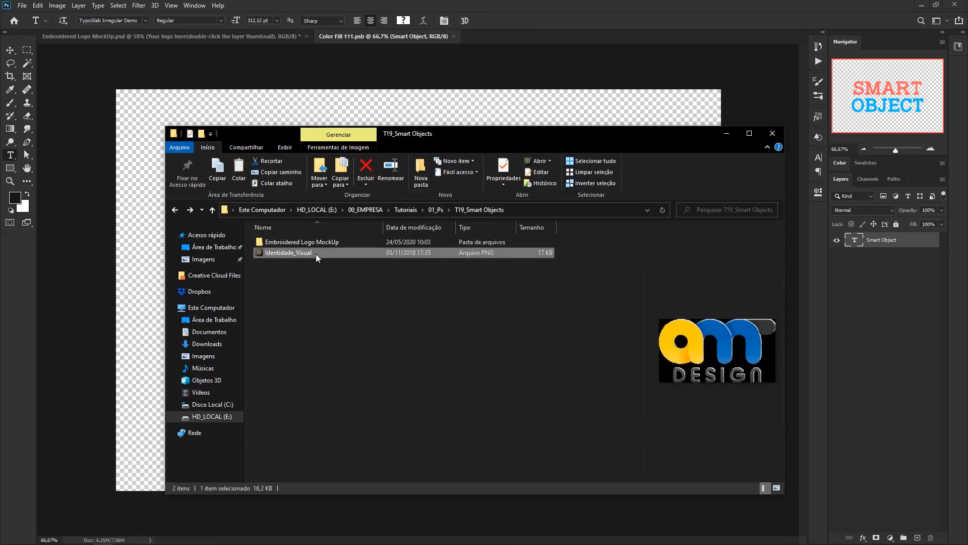
pyautogui.moveTo(315, 253); pyautogui.dragTo(471, 113)
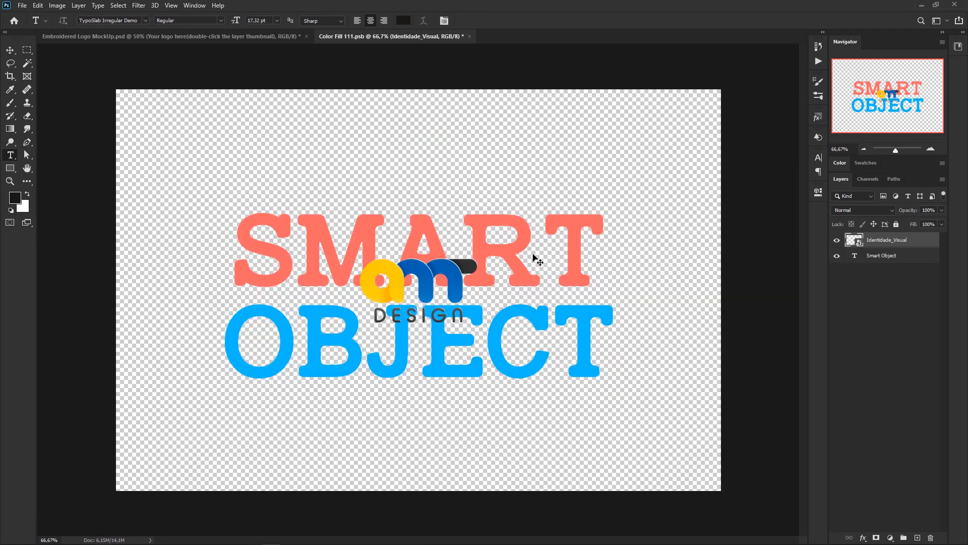
# Step: Scale the placed Identidade_Visual logo proportionally about its center to about 230%
pyautogui.hotkey('ctrl', 't')
pyautogui.moveTo(479, 259); pyautogui.dragTo(554, 215)
pyautogui.press('Return')
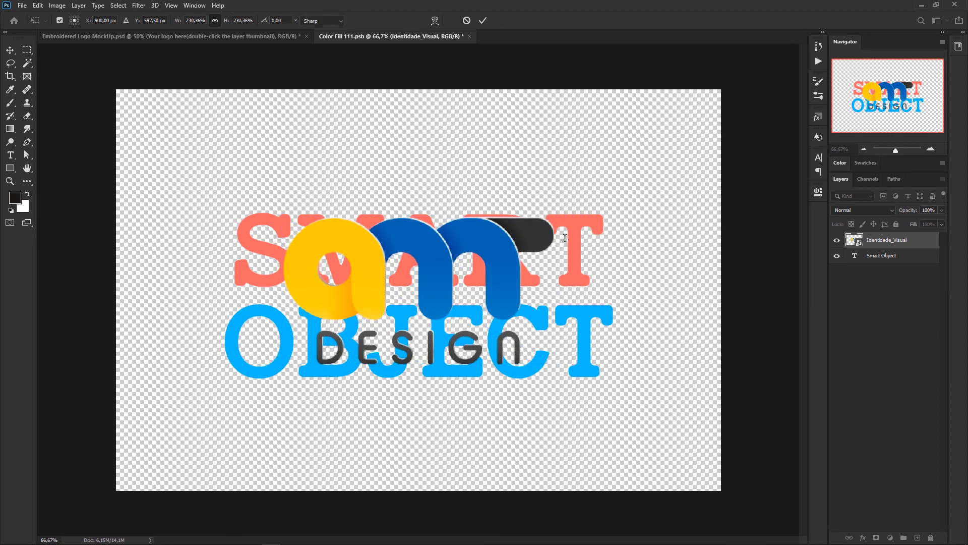
pyautogui.press('t')
# Step: Delete the Smart Object text layer, save the contents, and return to the Embroidered Logo MockUp document
pyautogui.click(876, 260)
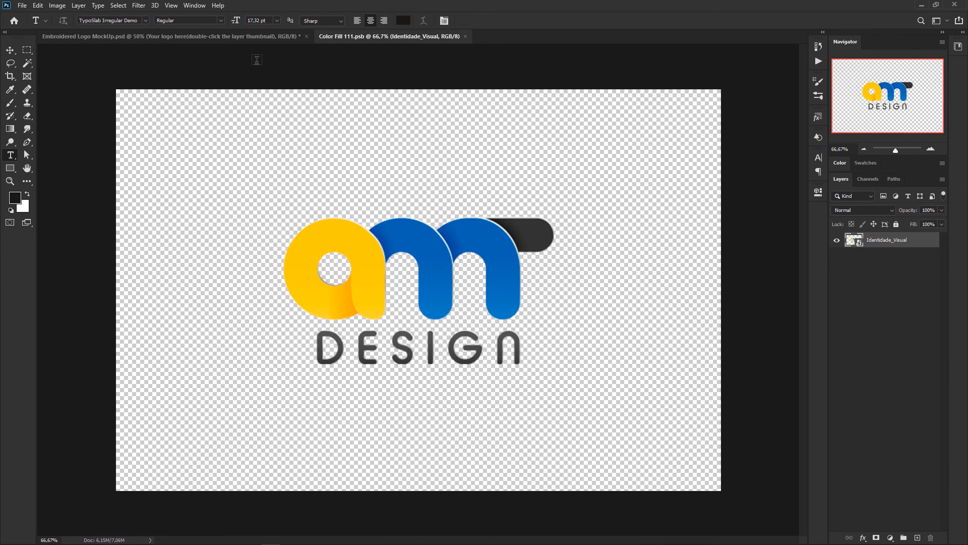
pyautogui.click(261, 35)
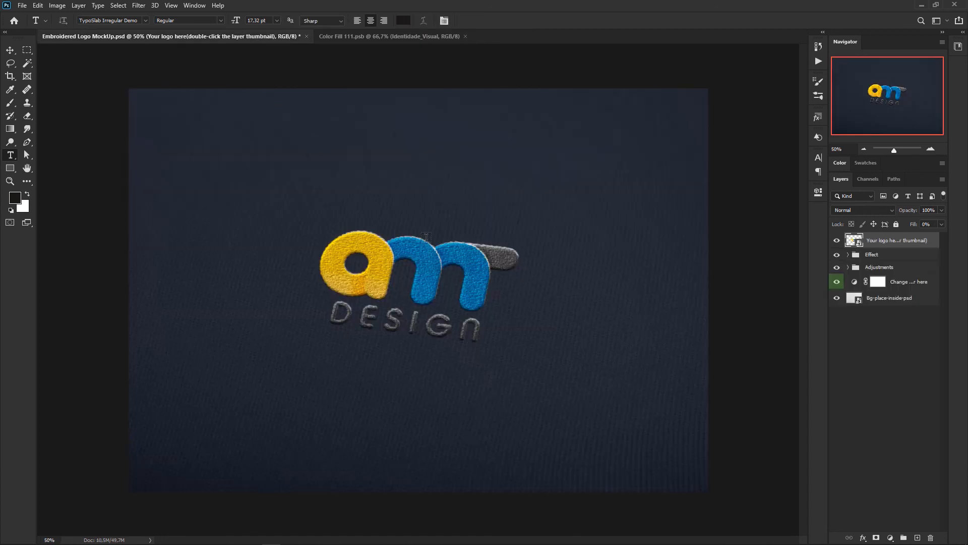